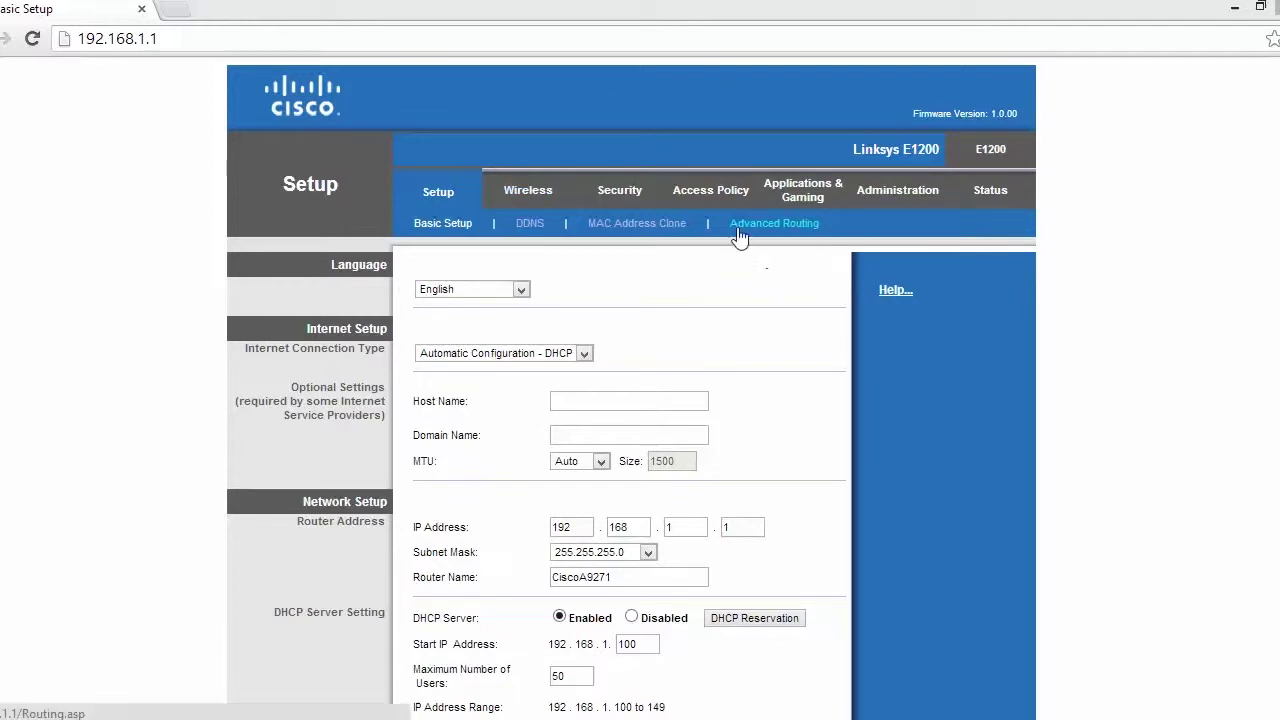
Under Administration, enter a new router password in both the password and confirmation fields
{"action": "left_click", "coordinate": [900, 200]}
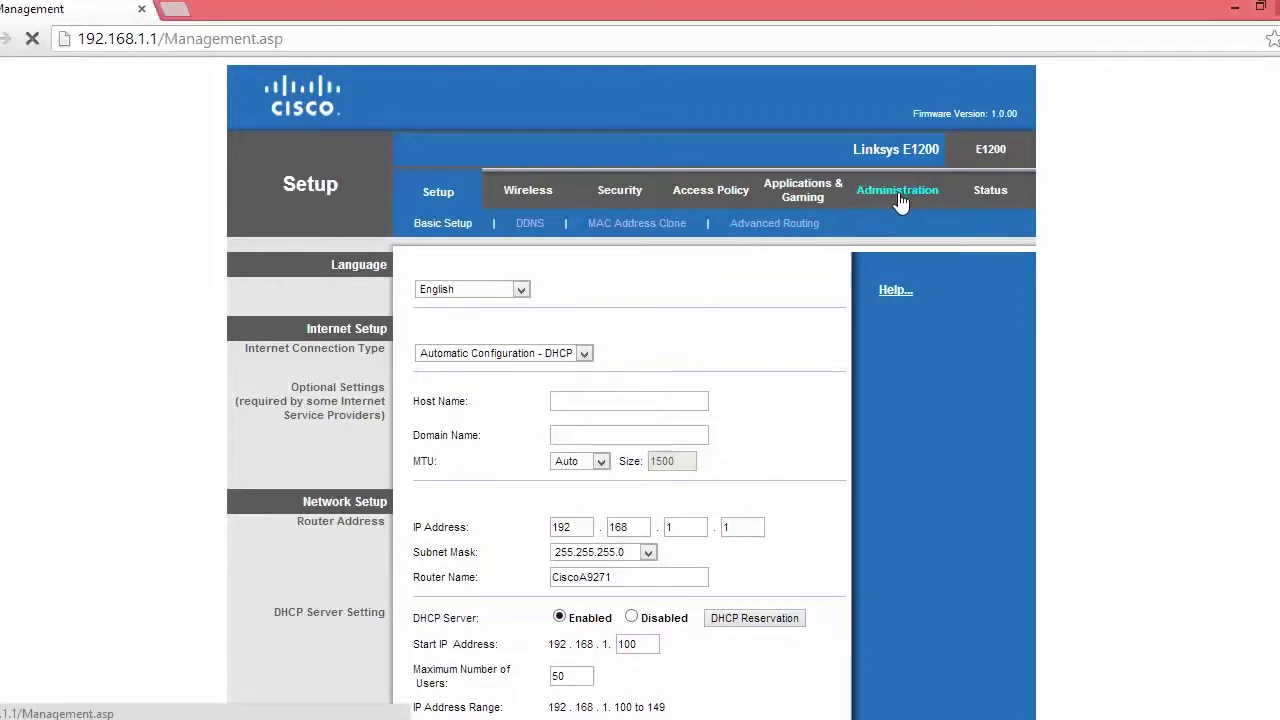
{"action": "scroll", "coordinate": [688, 298], "scroll_direction": "down", "scroll_amount": 1}
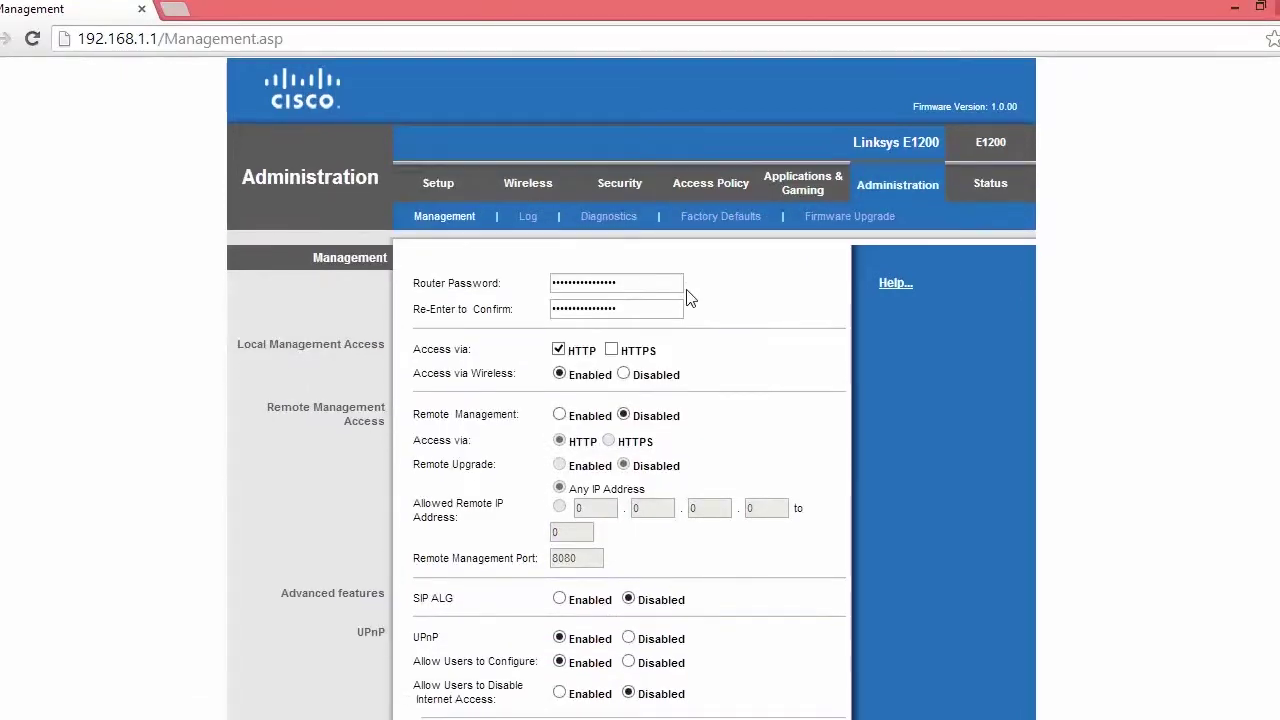
{"action": "double_click", "coordinate": [637, 289]}
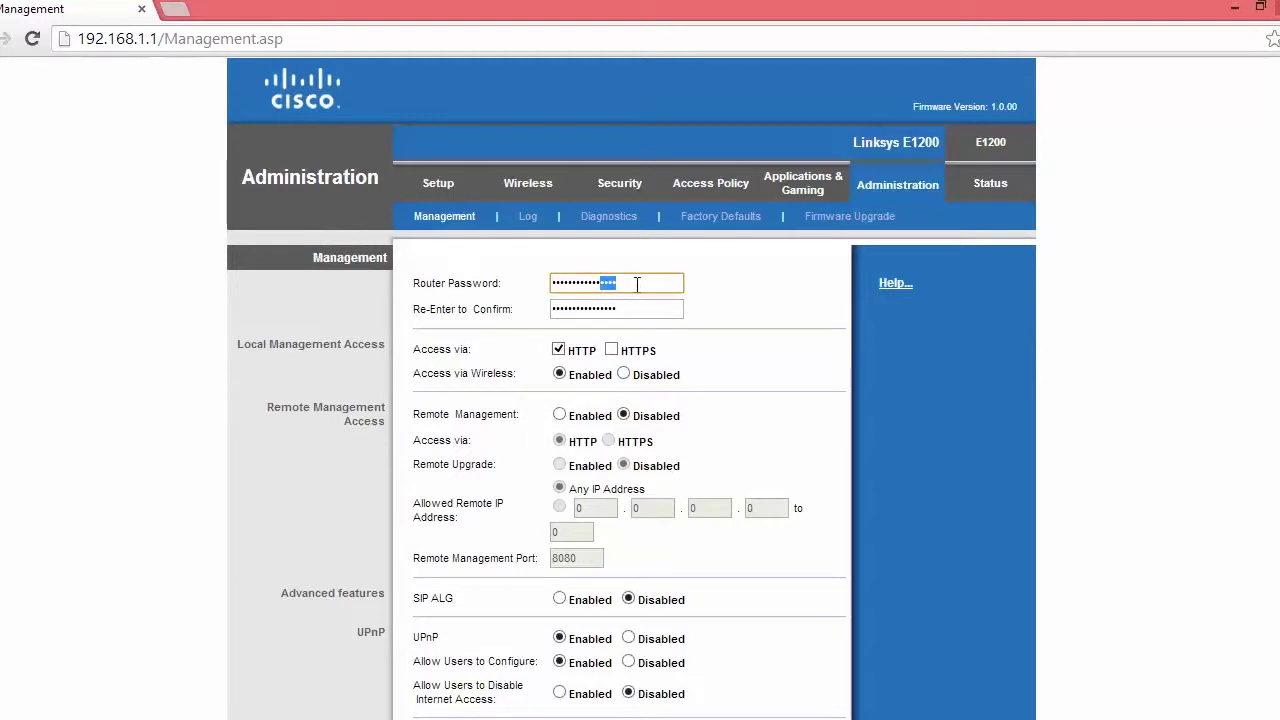
{"action": "left_click_drag", "start_coordinate": [637, 289], "coordinate": [556, 292]}
{"action": "key", "text": "BackSpace"}
{"action": "type", "text": "••"}
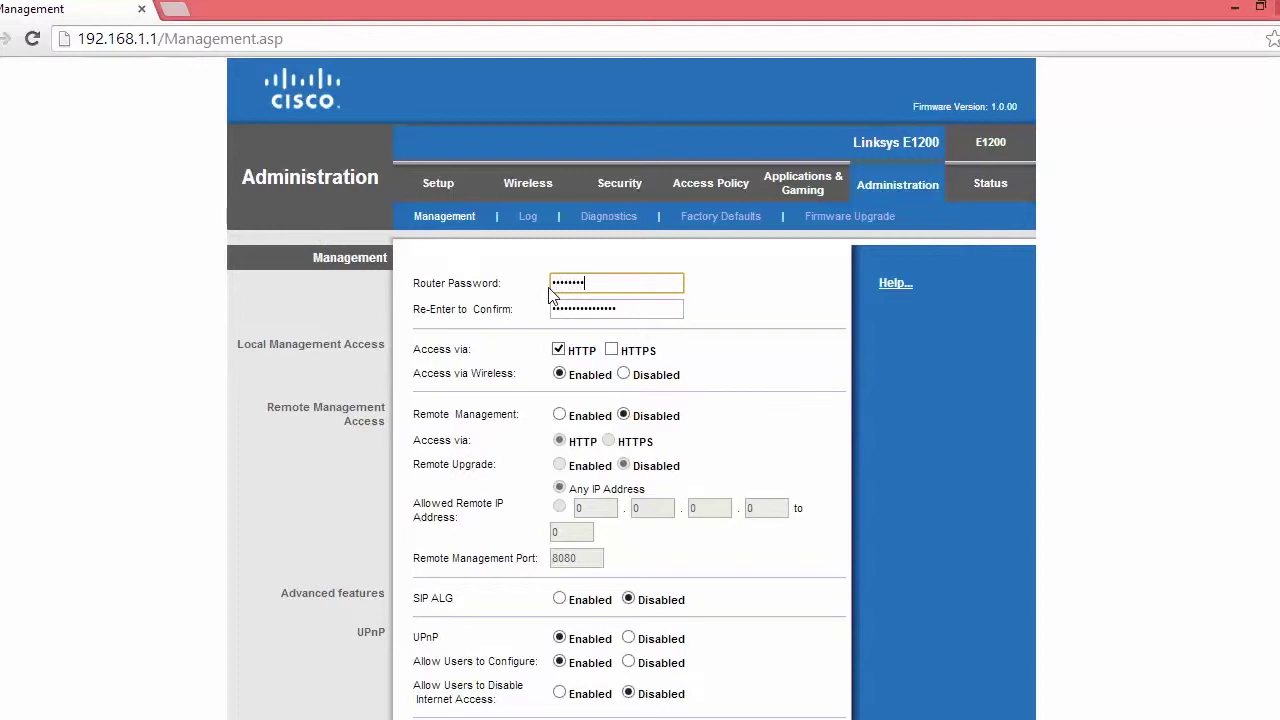
{"action": "type", "text": "•••••••"}
{"action": "double_click", "coordinate": [562, 310]}
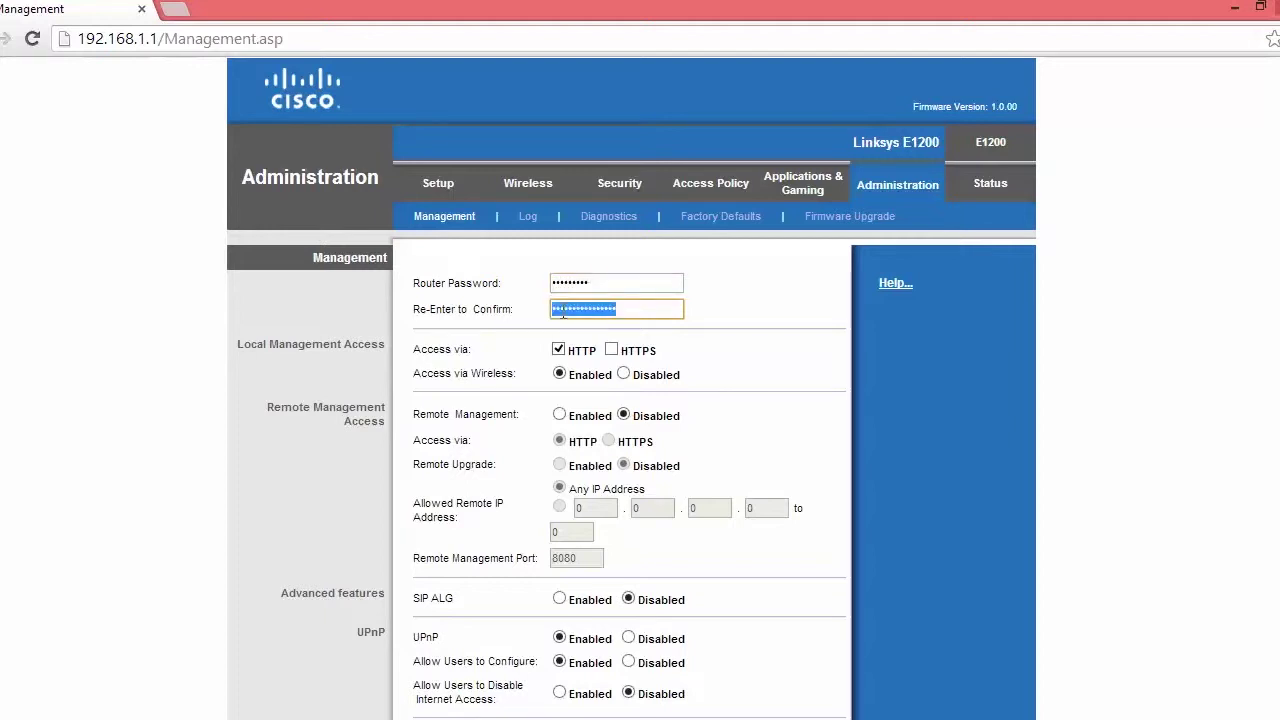
{"action": "type", "text": "••••"}
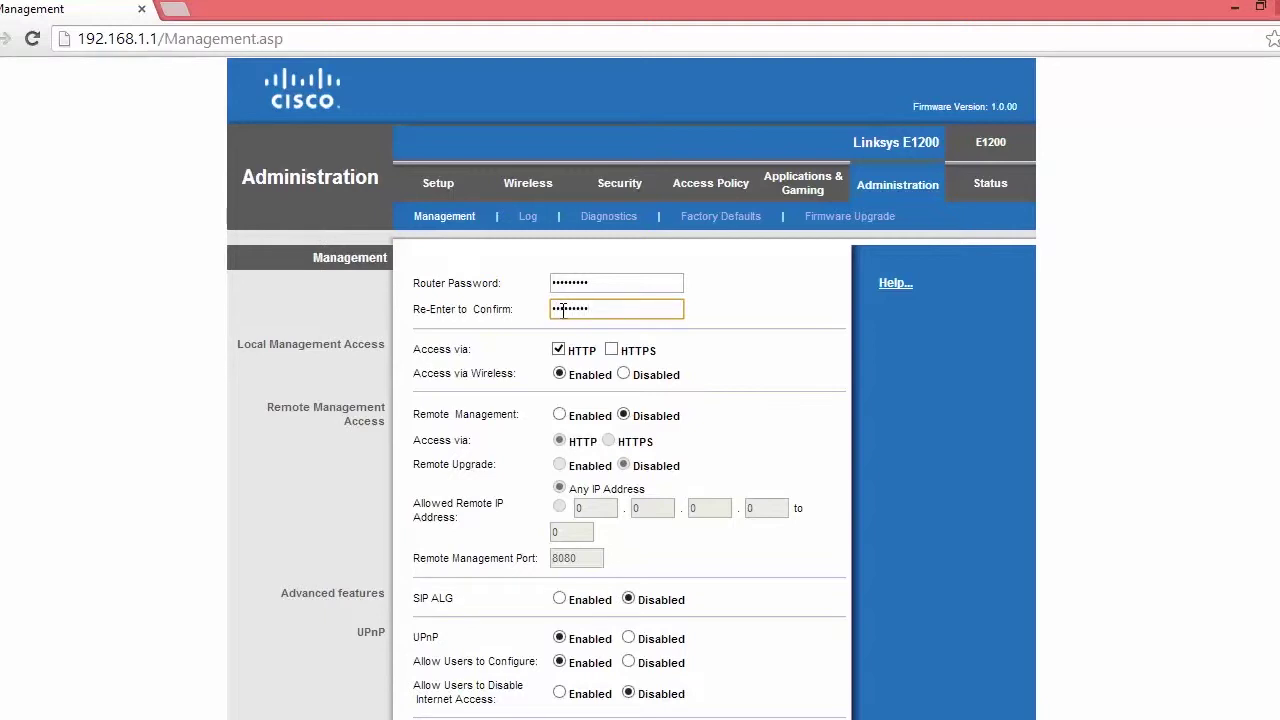
Set Access via Wireless to Disabled and save the management settings
{"action": "left_click", "coordinate": [623, 375]}
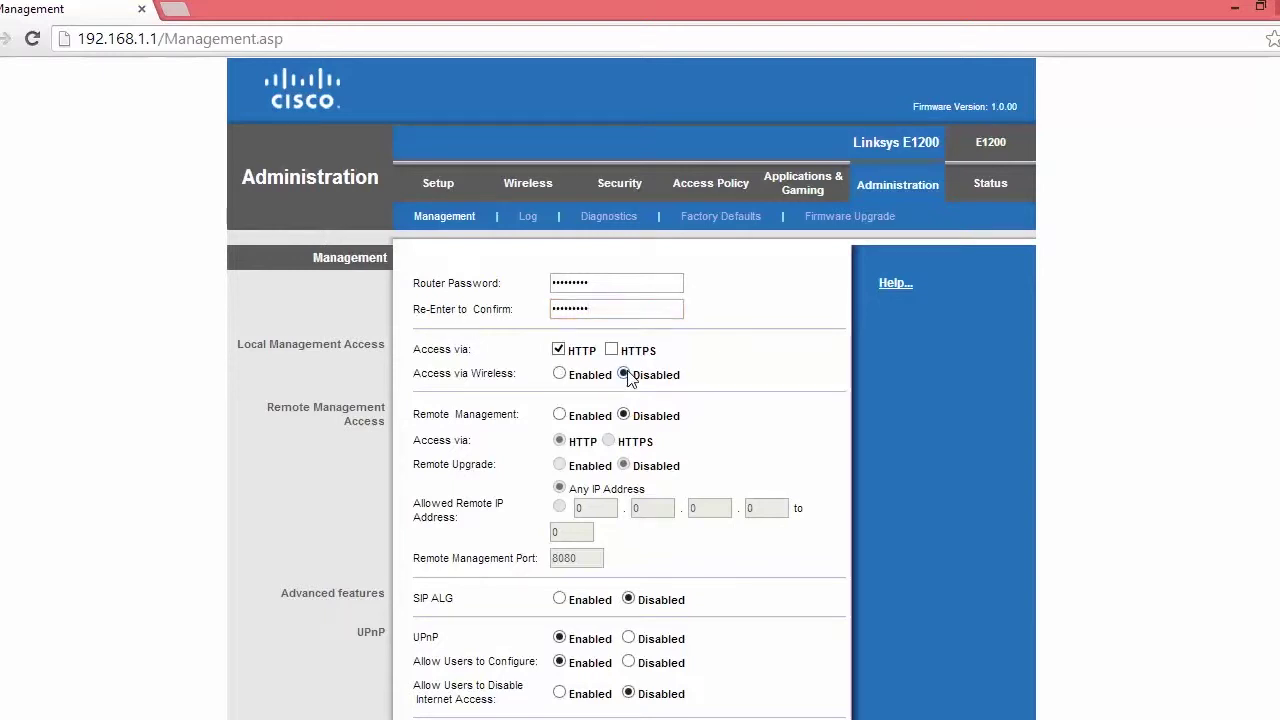
{"action": "scroll", "coordinate": [626, 374], "scroll_direction": "down", "scroll_amount": 2}
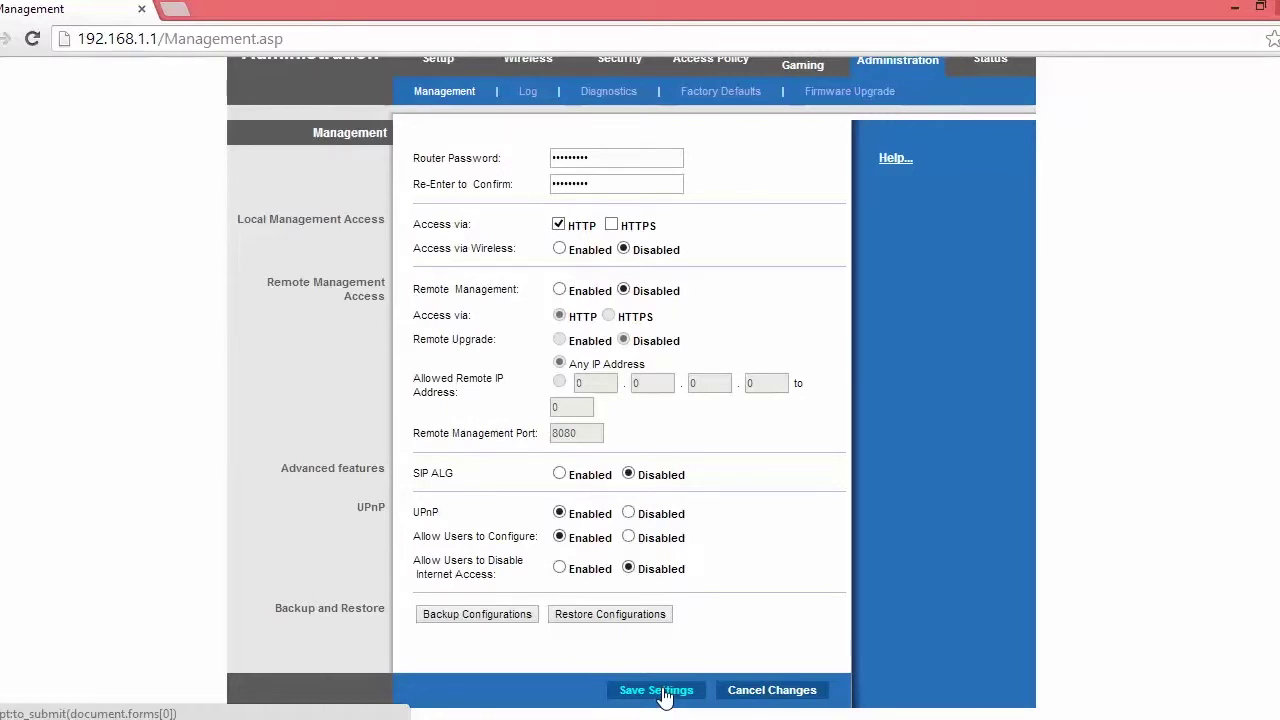
{"action": "left_click", "coordinate": [663, 690]}
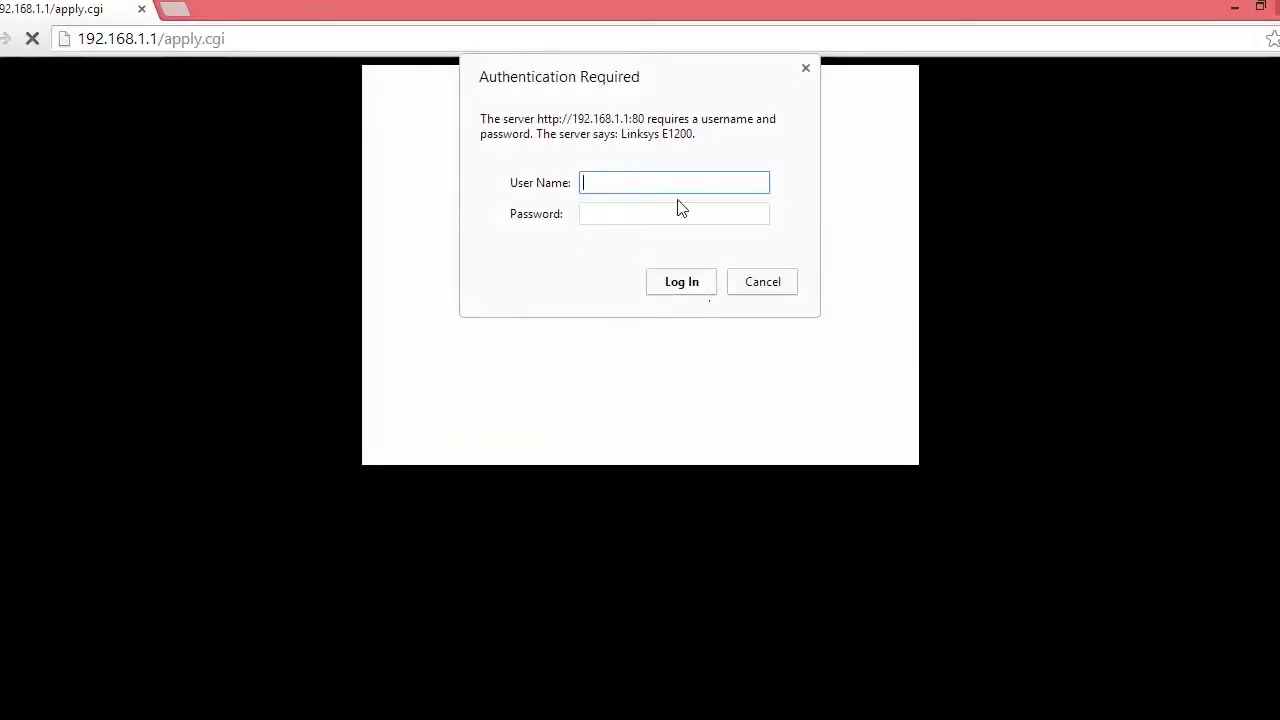
Log back in to the router and continue to the Management page
{"action": "type", "text": "admin"}
{"action": "key", "text": "BackSpace"}
{"action": "left_click", "coordinate": [680, 207]}
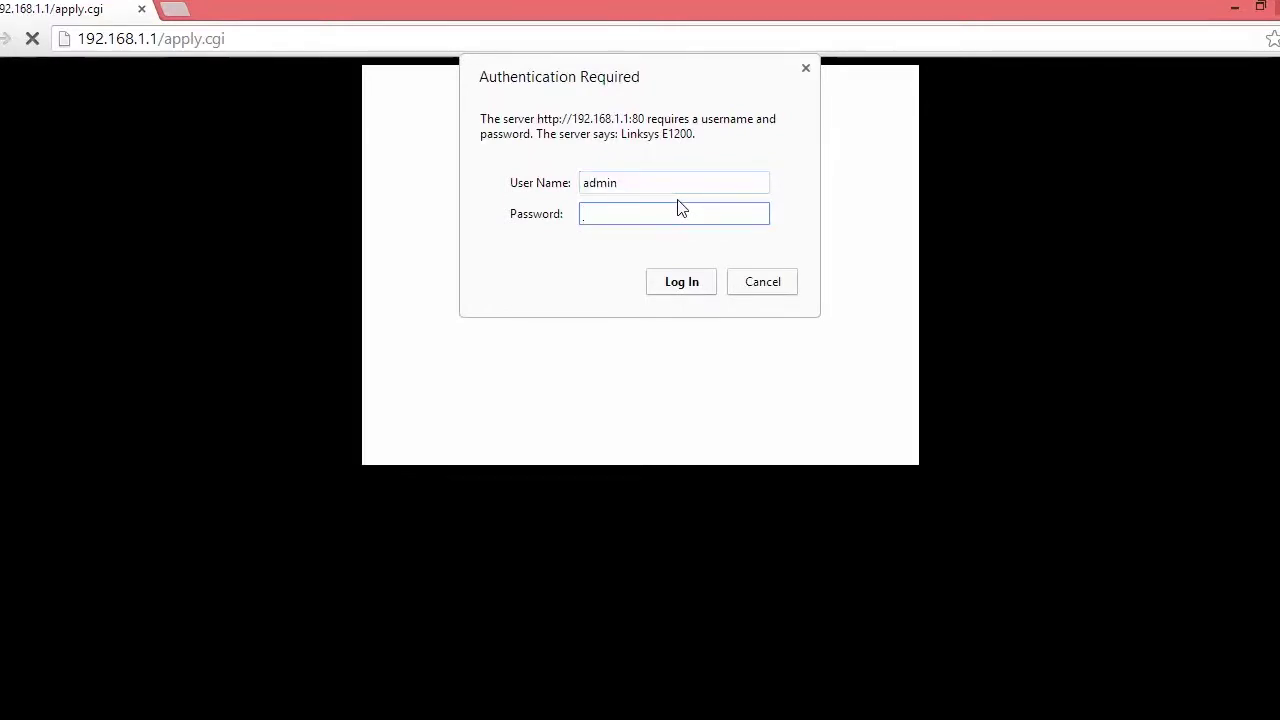
{"action": "type", "text": "*******"}
{"action": "key", "text": "Return"}
{"action": "left_click", "coordinate": [652, 288]}
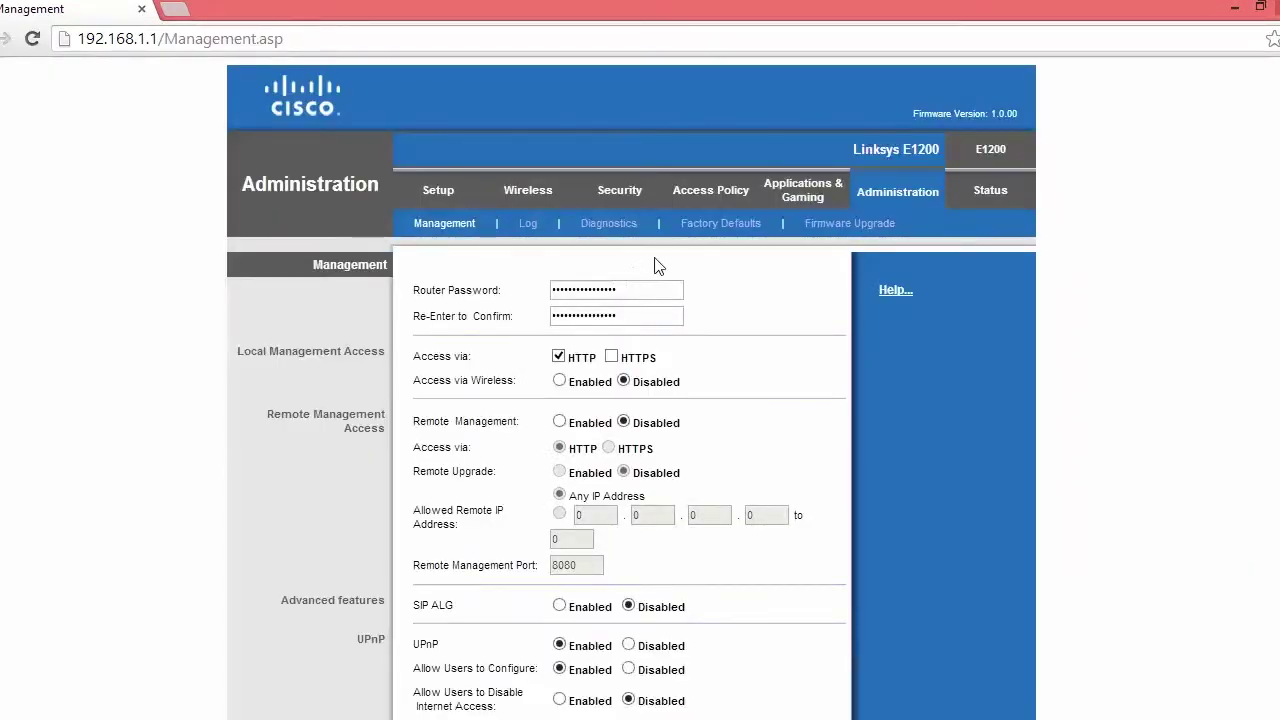
On the Basic Setup page, keep DHCP as the internet connection type
{"action": "scroll", "coordinate": [645, 285], "scroll_direction": "down", "scroll_amount": 3}
{"action": "scroll", "coordinate": [645, 258], "scroll_direction": "up", "scroll_amount": 2}
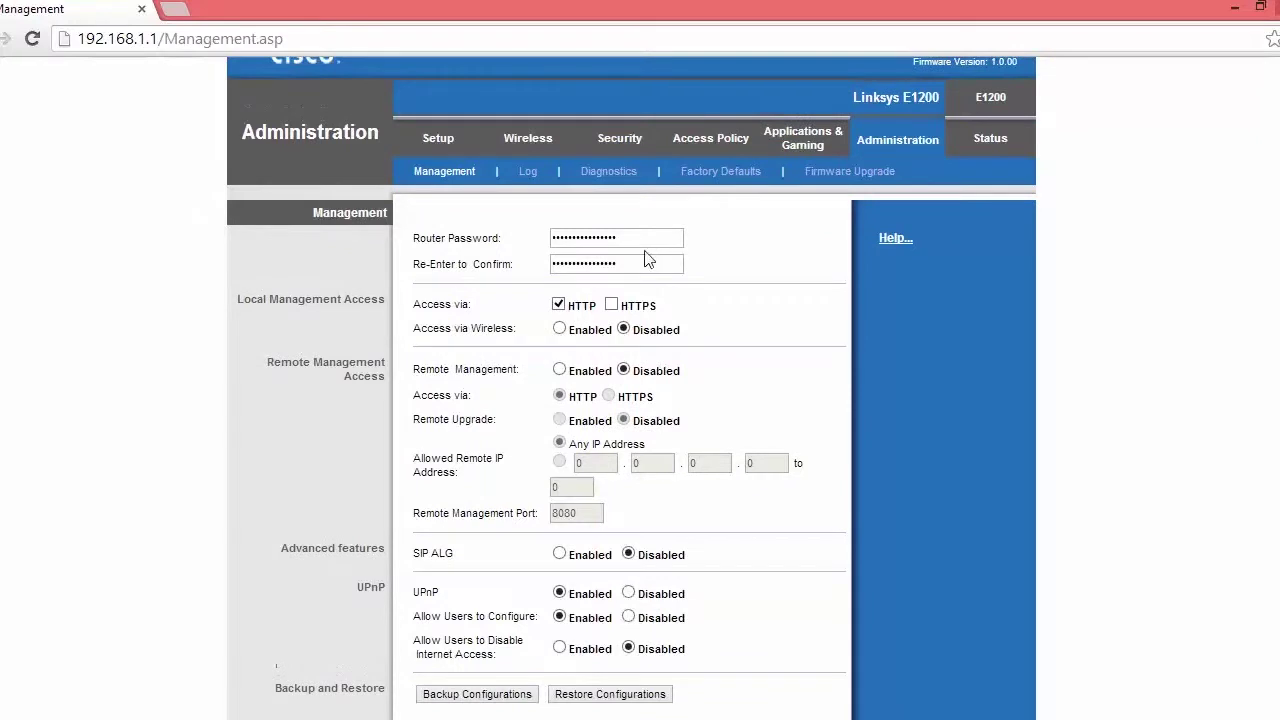
{"action": "left_click", "coordinate": [438, 138]}
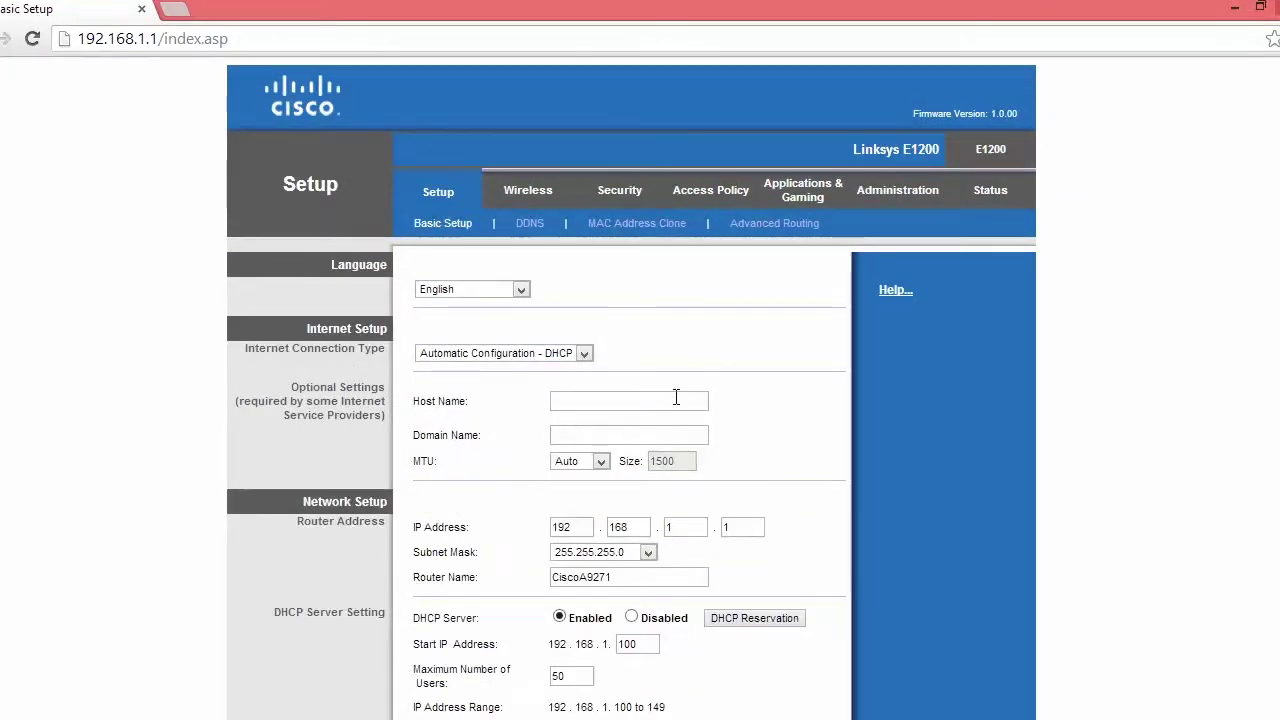
{"action": "left_click", "coordinate": [580, 355]}
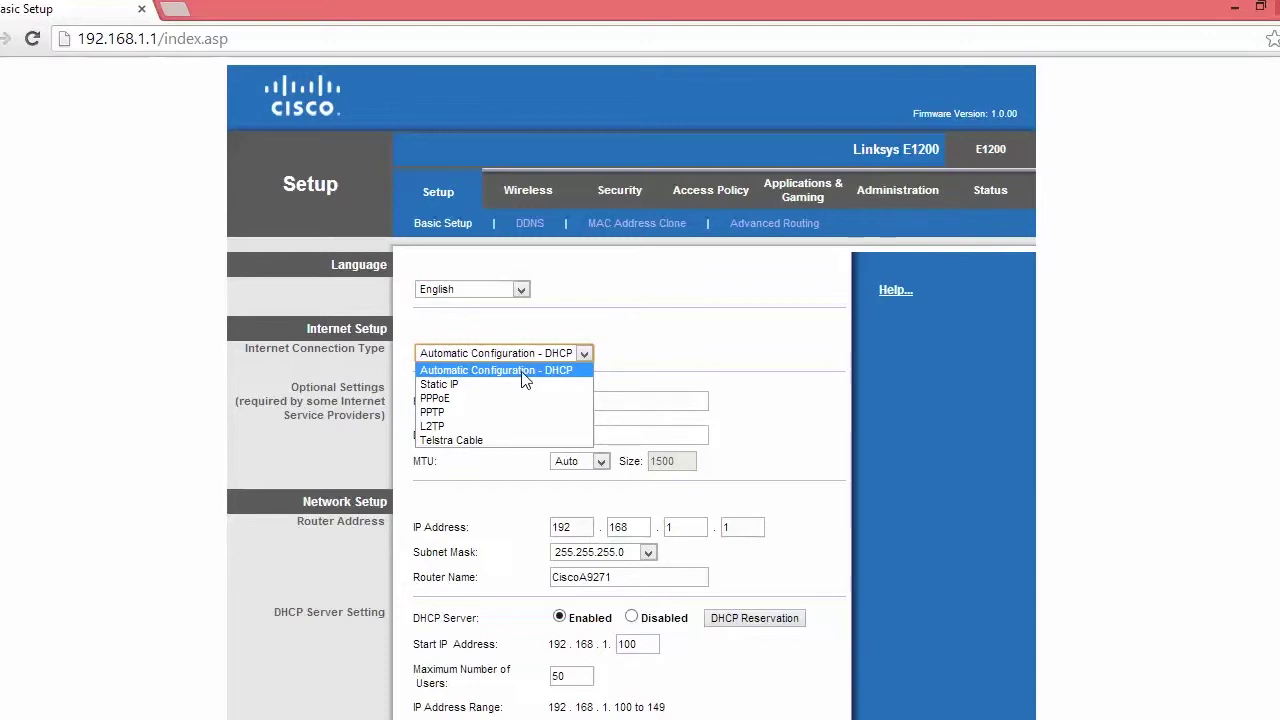
{"action": "left_click", "coordinate": [557, 380]}
{"action": "scroll", "coordinate": [660, 410], "scroll_direction": "down", "scroll_amount": 3}
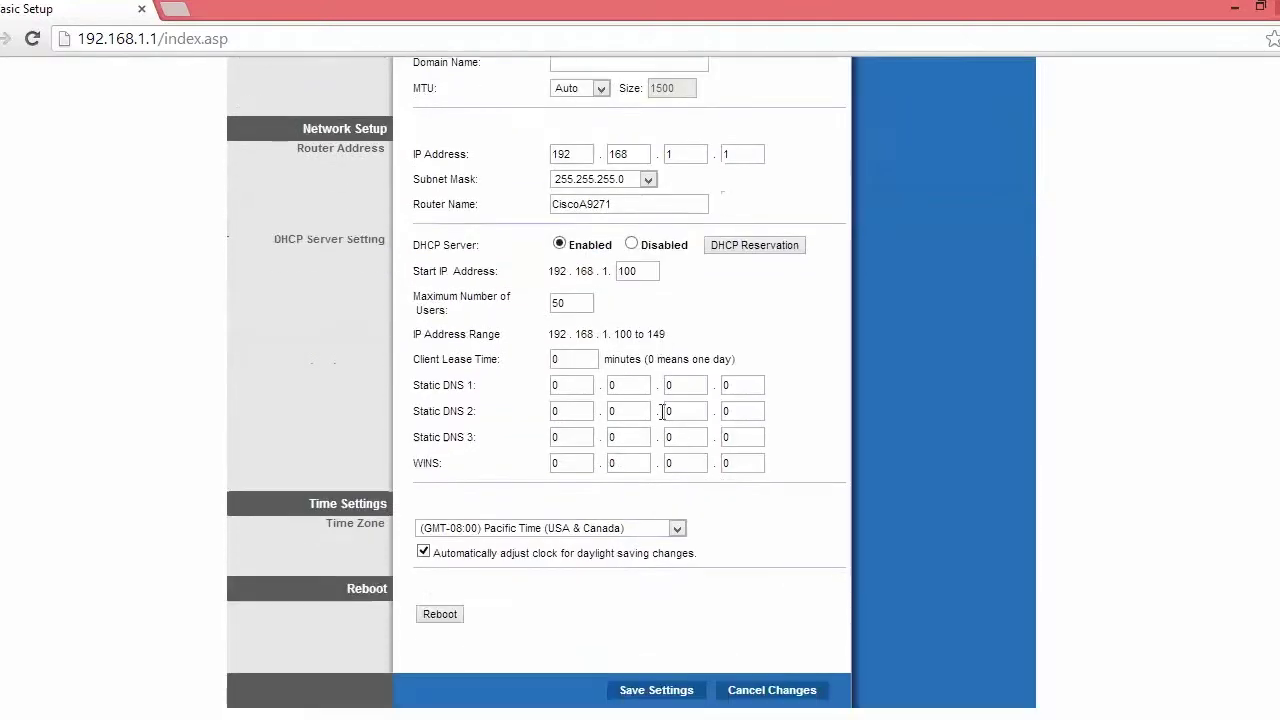
{"action": "scroll", "coordinate": [660, 415], "scroll_direction": "up", "scroll_amount": 1}
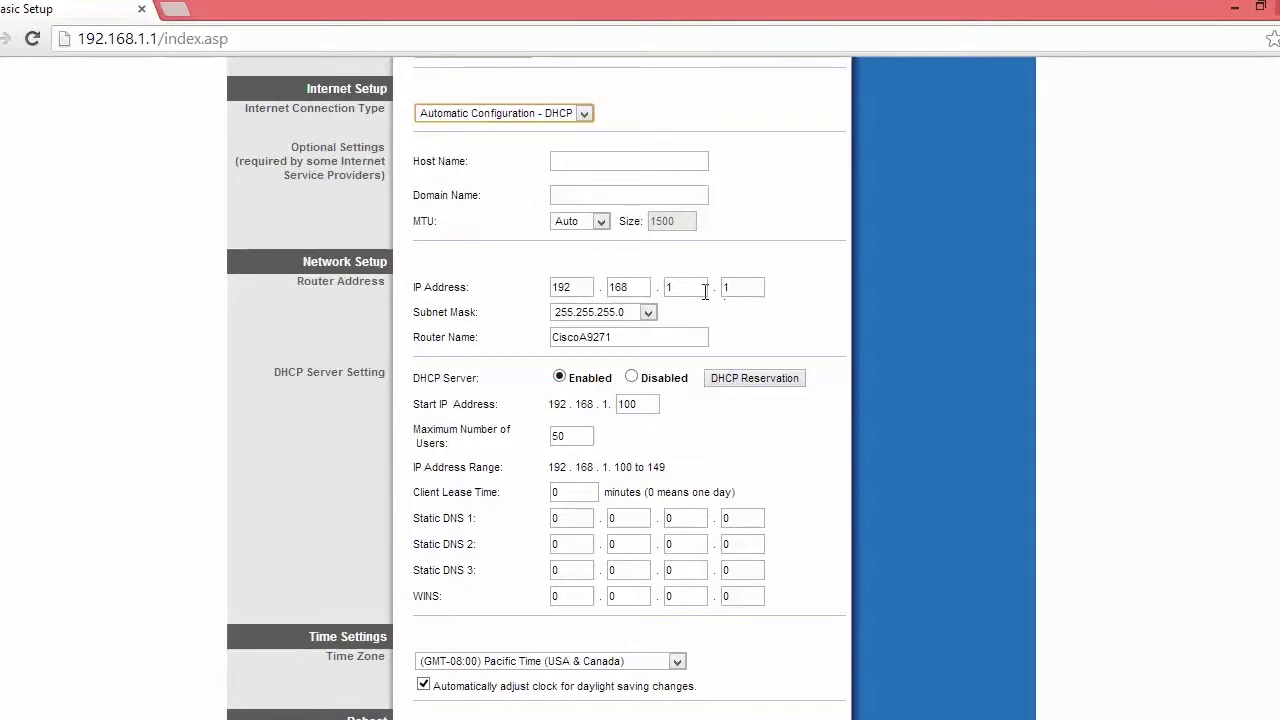
Change the router IP's third octet to 2 (192.168.2.1) and Maximum Users to 100
{"action": "double_click", "coordinate": [670, 287]}
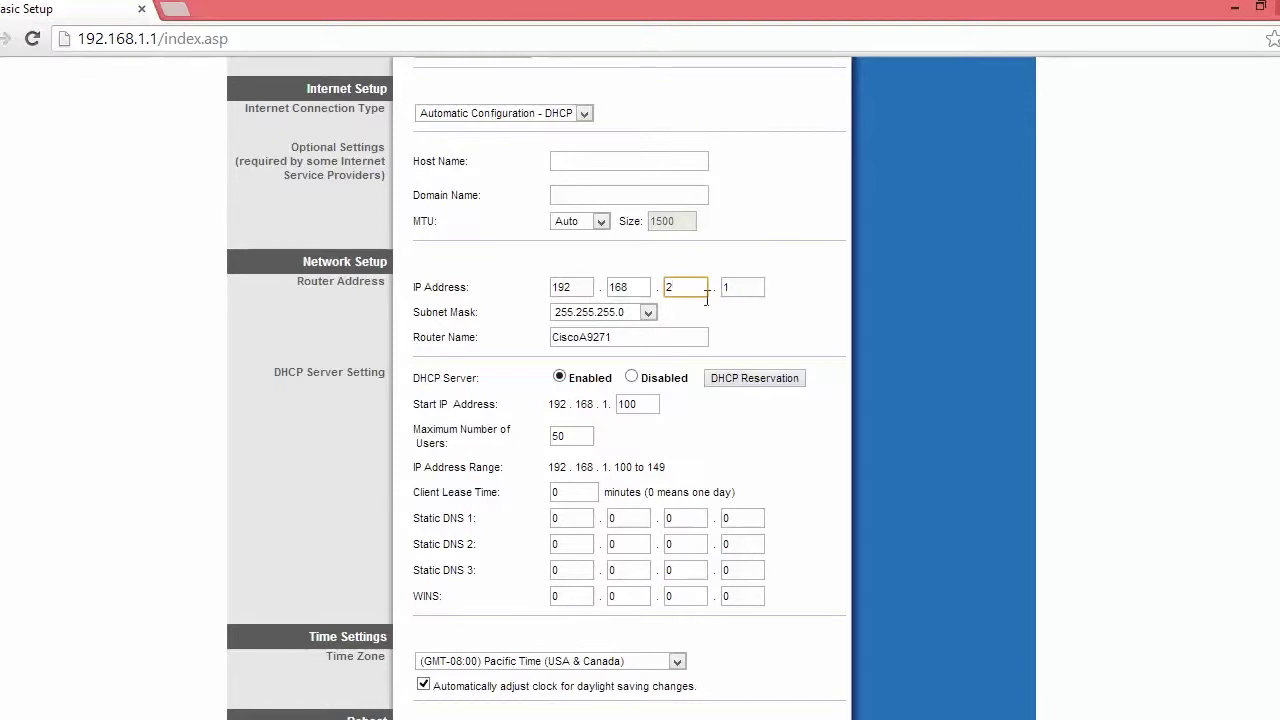
{"action": "left_click", "coordinate": [640, 404]}
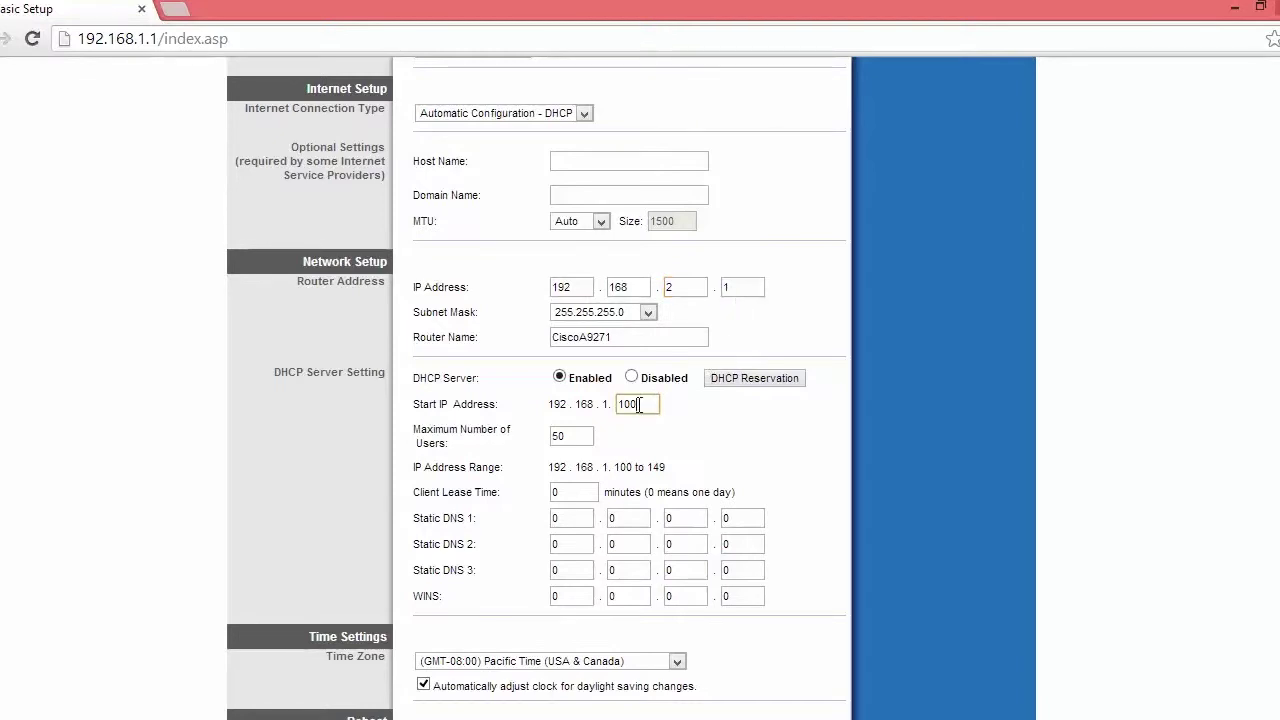
{"action": "left_click", "coordinate": [579, 430]}
{"action": "double_click", "coordinate": [579, 430]}
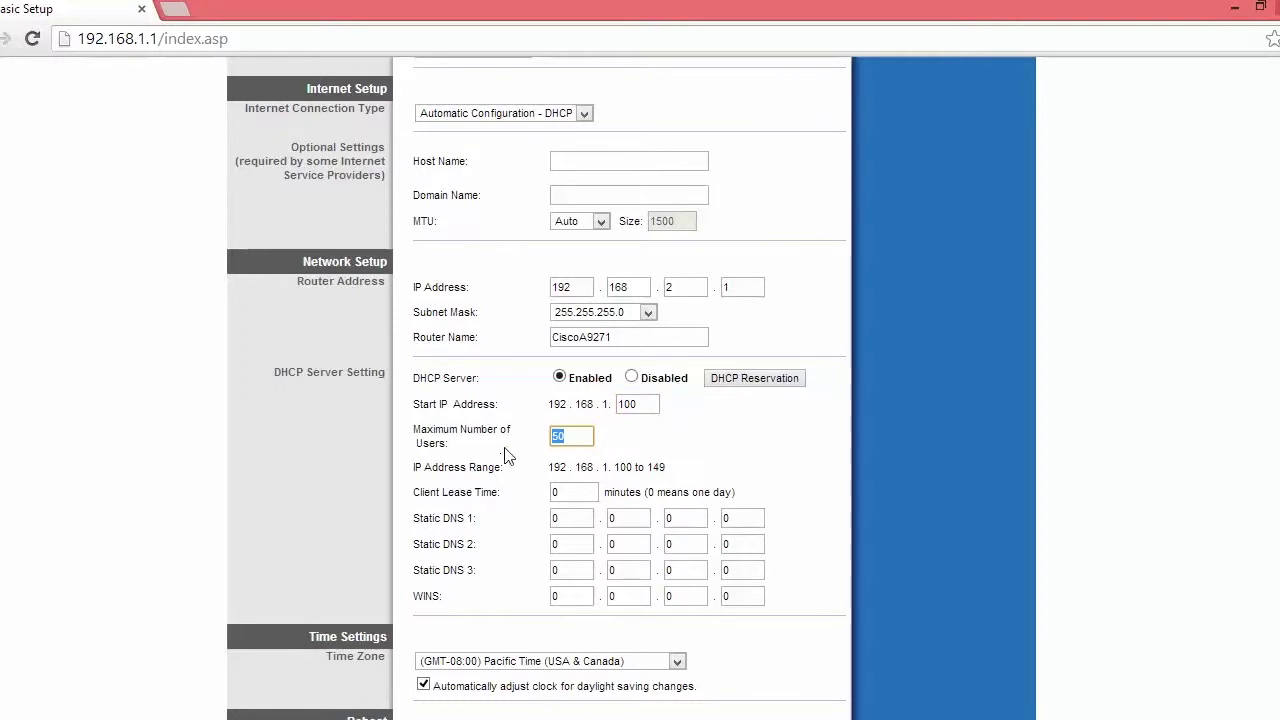
{"action": "type", "text": "100"}
Set the time zone to Eastern Time (USA & Canada) and save the basic setup
{"action": "scroll", "coordinate": [523, 383], "scroll_direction": "up", "scroll_amount": 3}
{"action": "scroll", "coordinate": [591, 365], "scroll_direction": "down", "scroll_amount": 4}
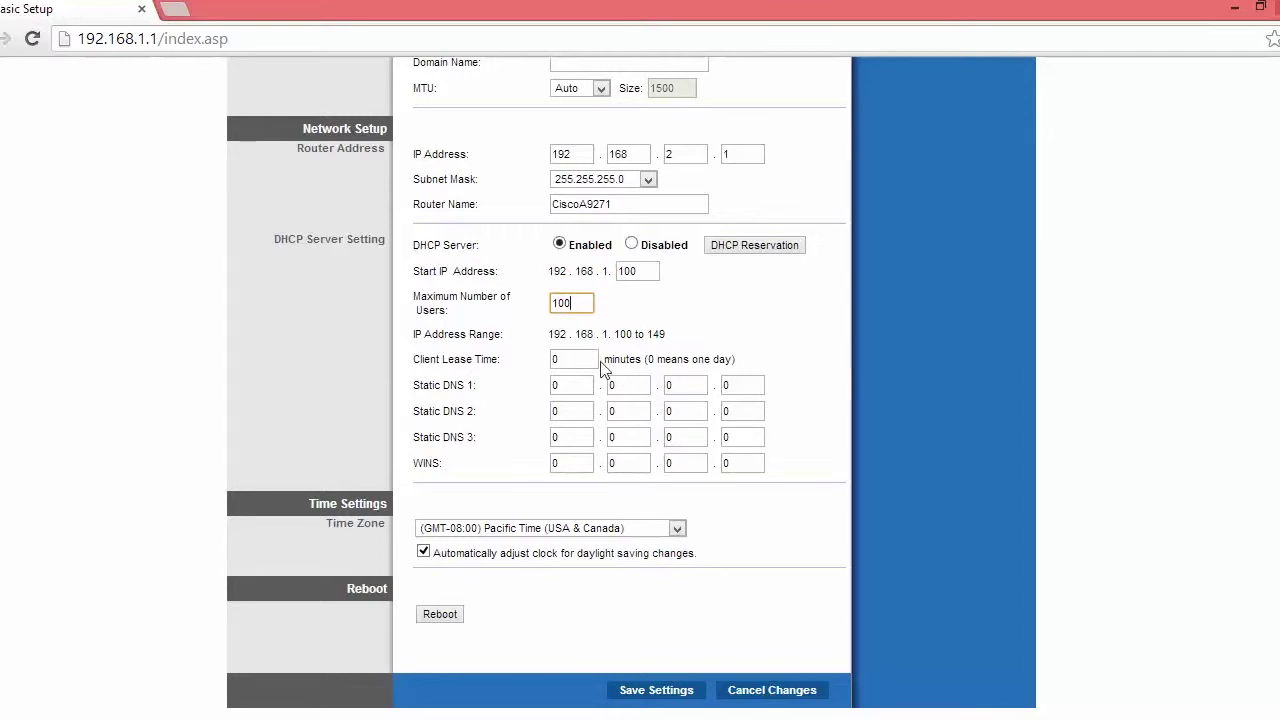
{"action": "left_click", "coordinate": [600, 527]}
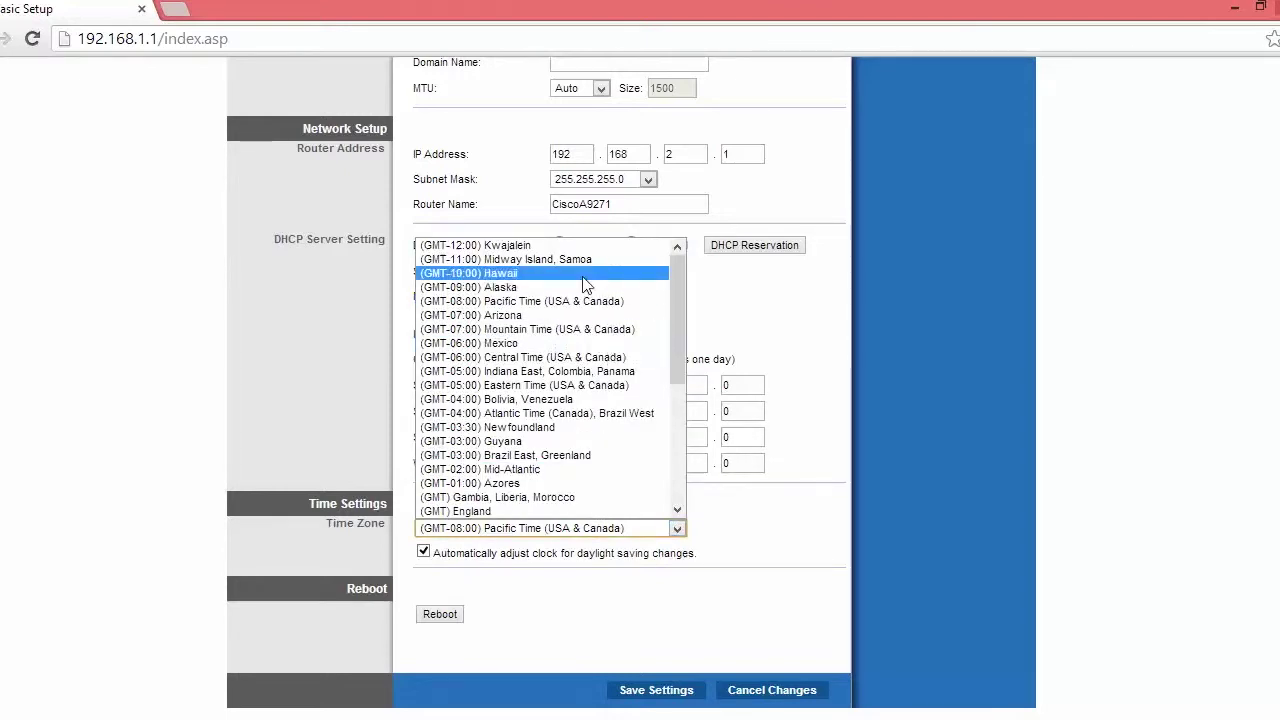
{"action": "left_click", "coordinate": [546, 388]}
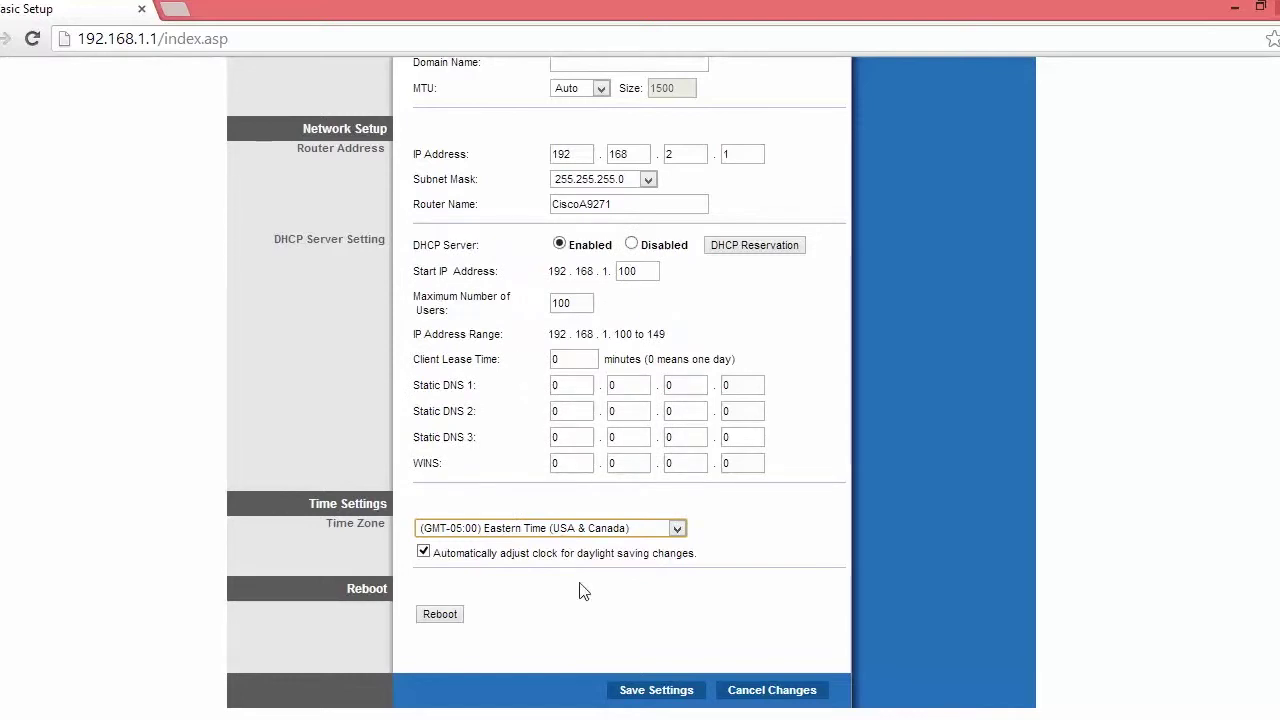
{"action": "left_click", "coordinate": [660, 692]}
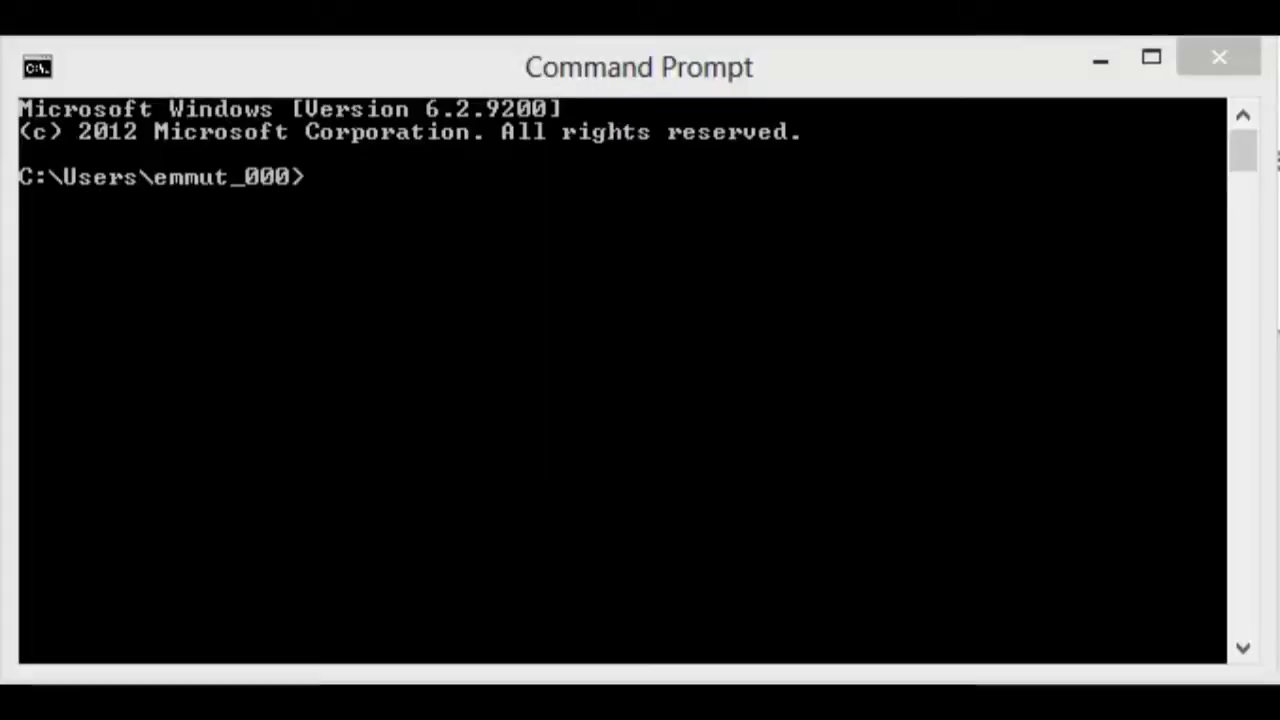
Run ipconfig /release and /renew, confirming address 192.168.2.126 with gateway 192.168.2.1
{"action": "left_click", "coordinate": [470, 297]}
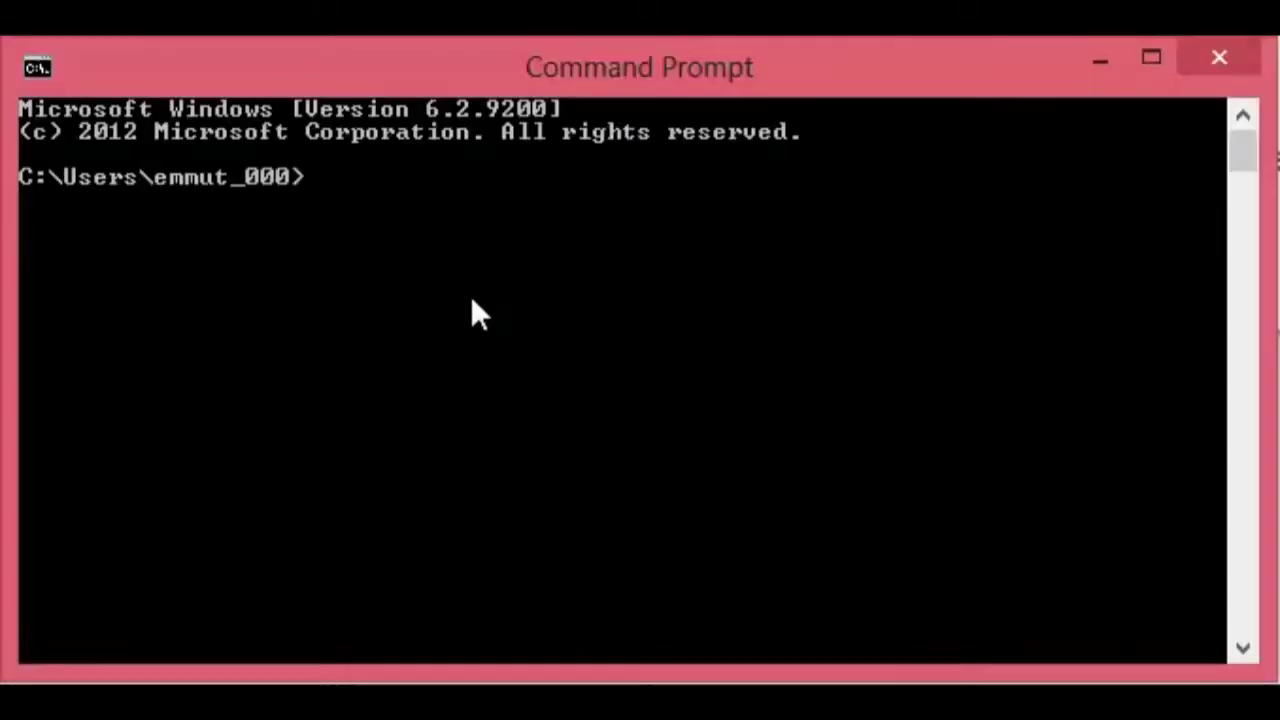
{"action": "type", "text": "ipc"}
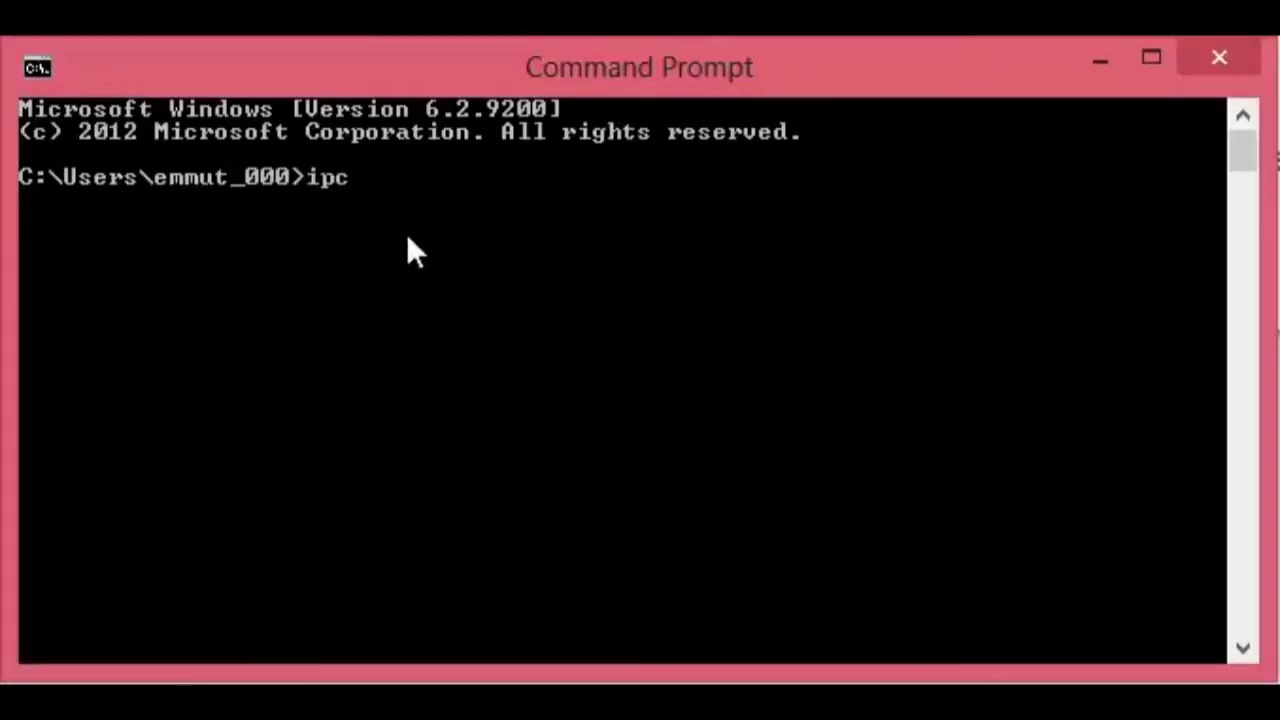
{"action": "type", "text": "onfig /"}
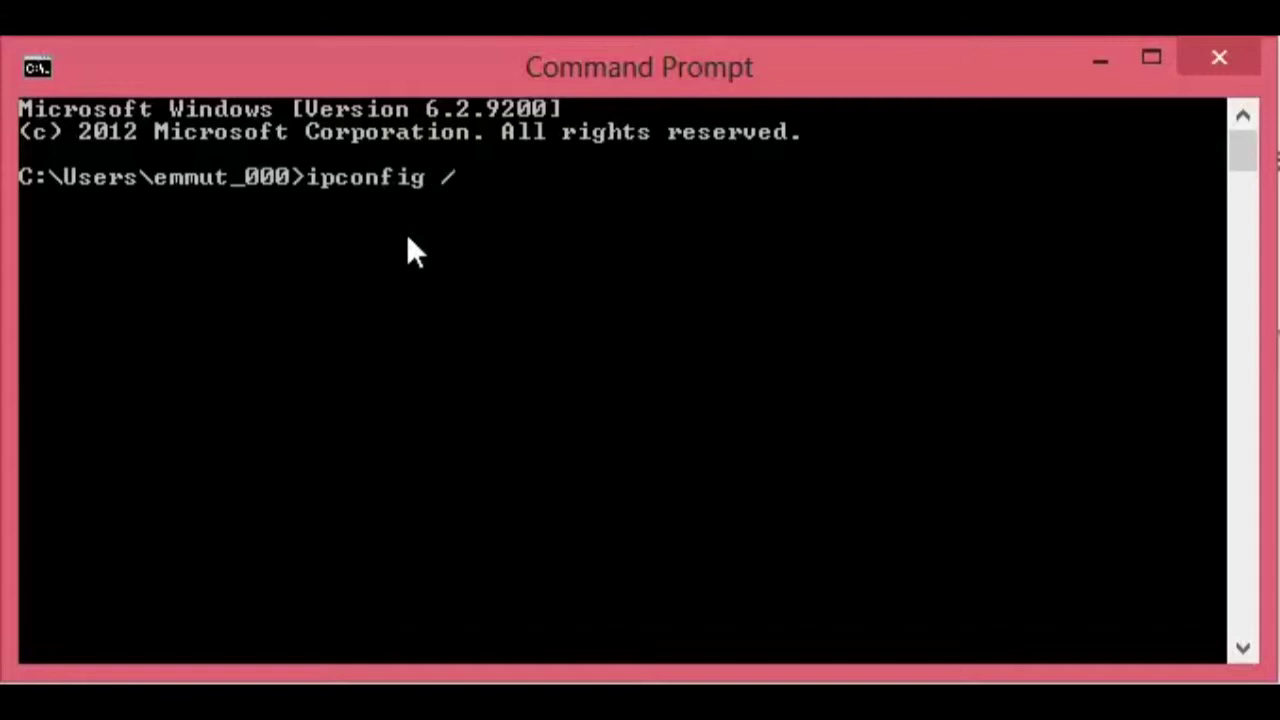
{"action": "type", "text": "relase"}
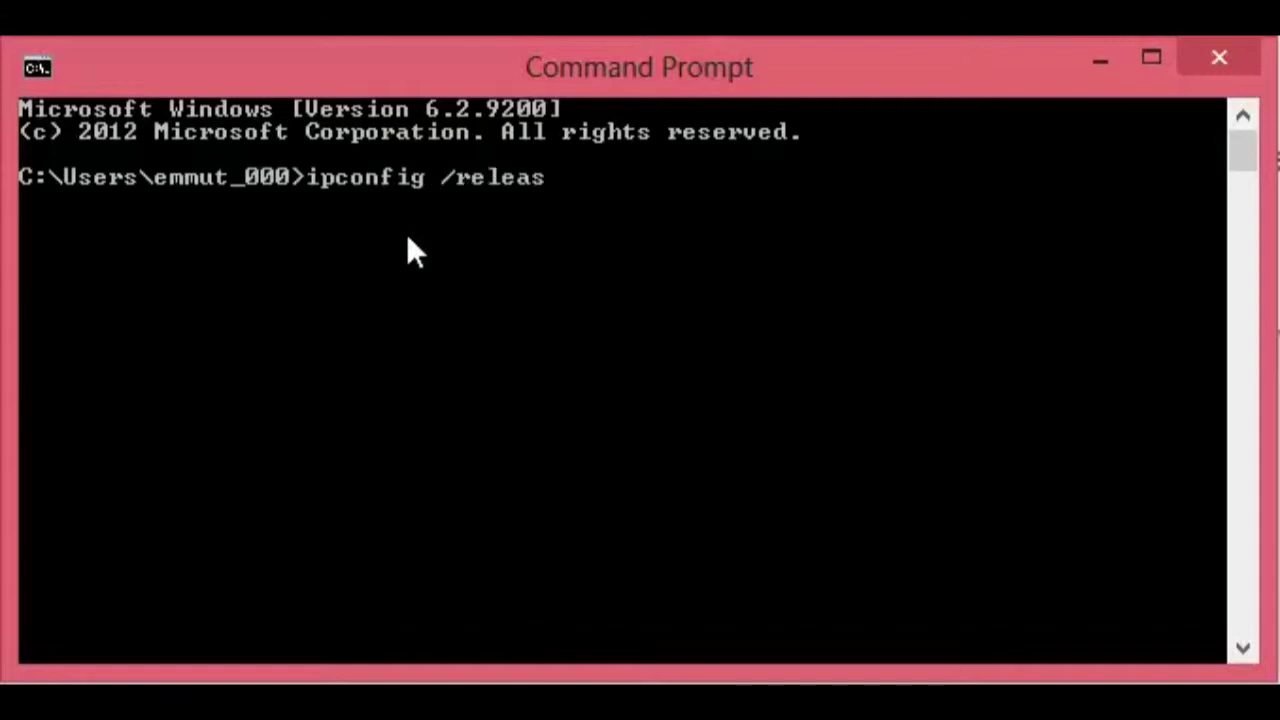
{"action": "key", "text": "Return"}
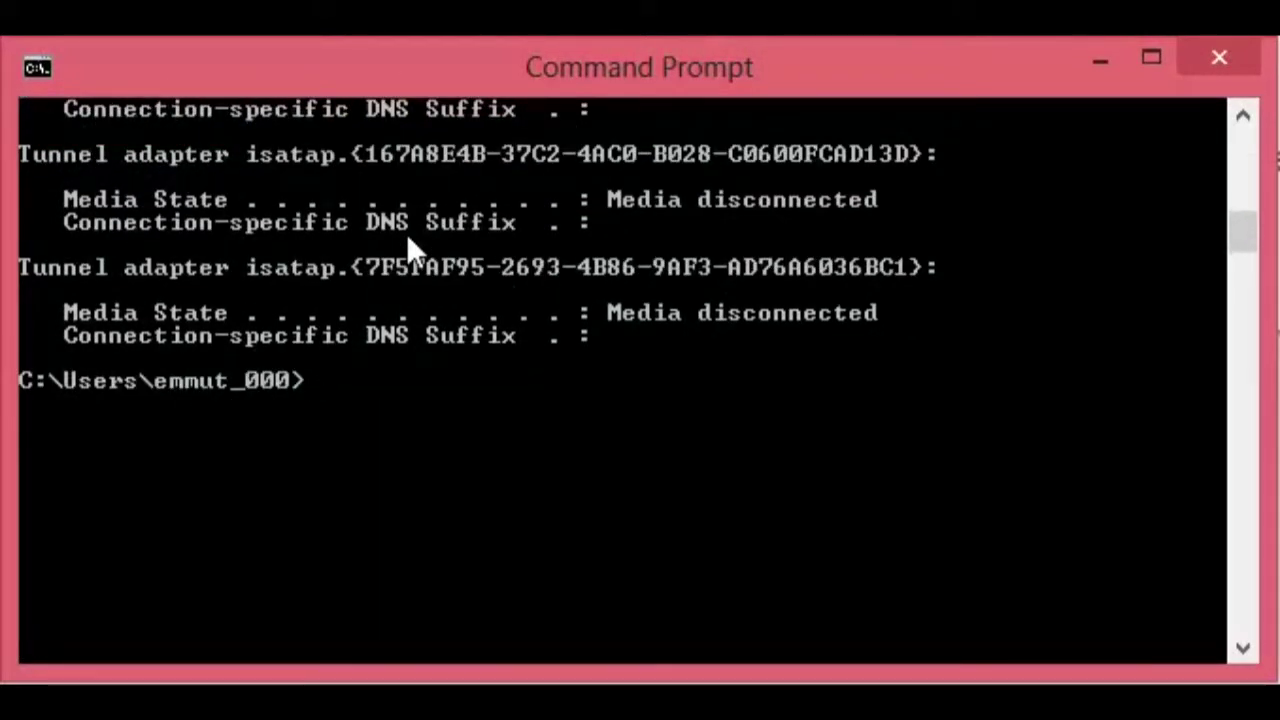
{"action": "type", "text": "ipconfig"}
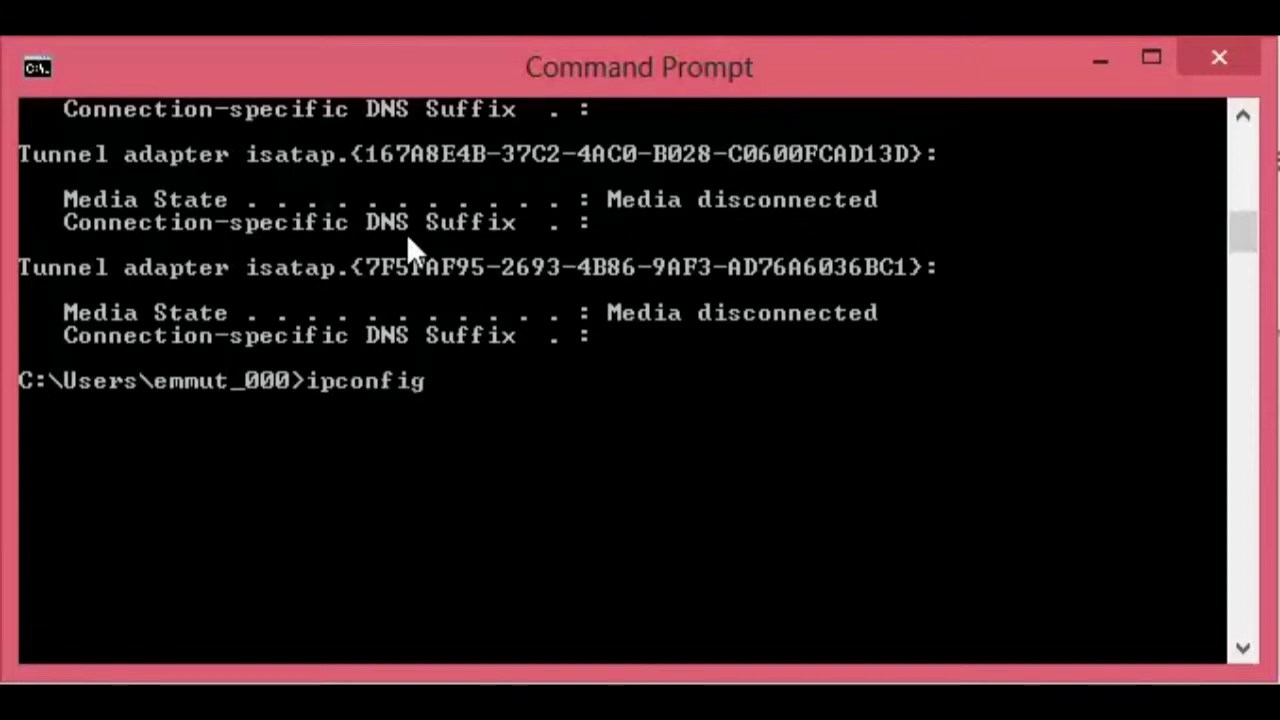
{"action": "type", "text": " /renew"}
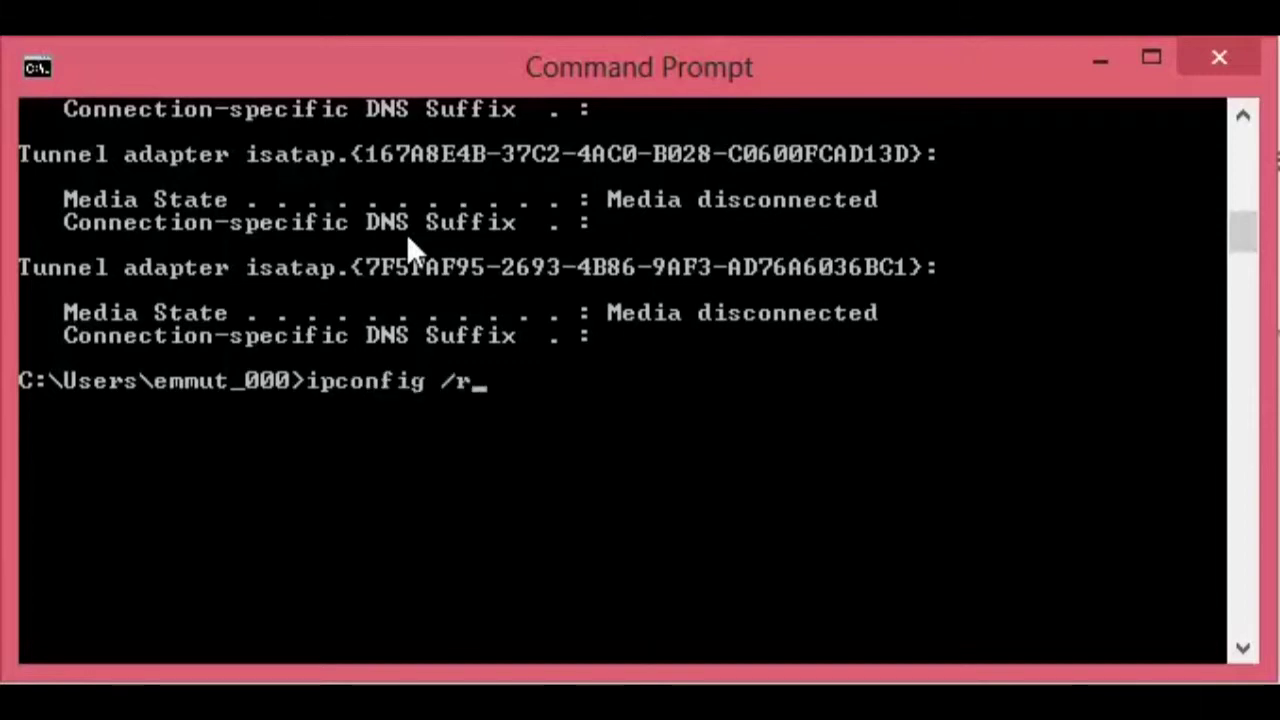
{"action": "key", "text": "Return"}
{"action": "scroll", "coordinate": [465, 254], "scroll_direction": "up", "scroll_amount": 10}
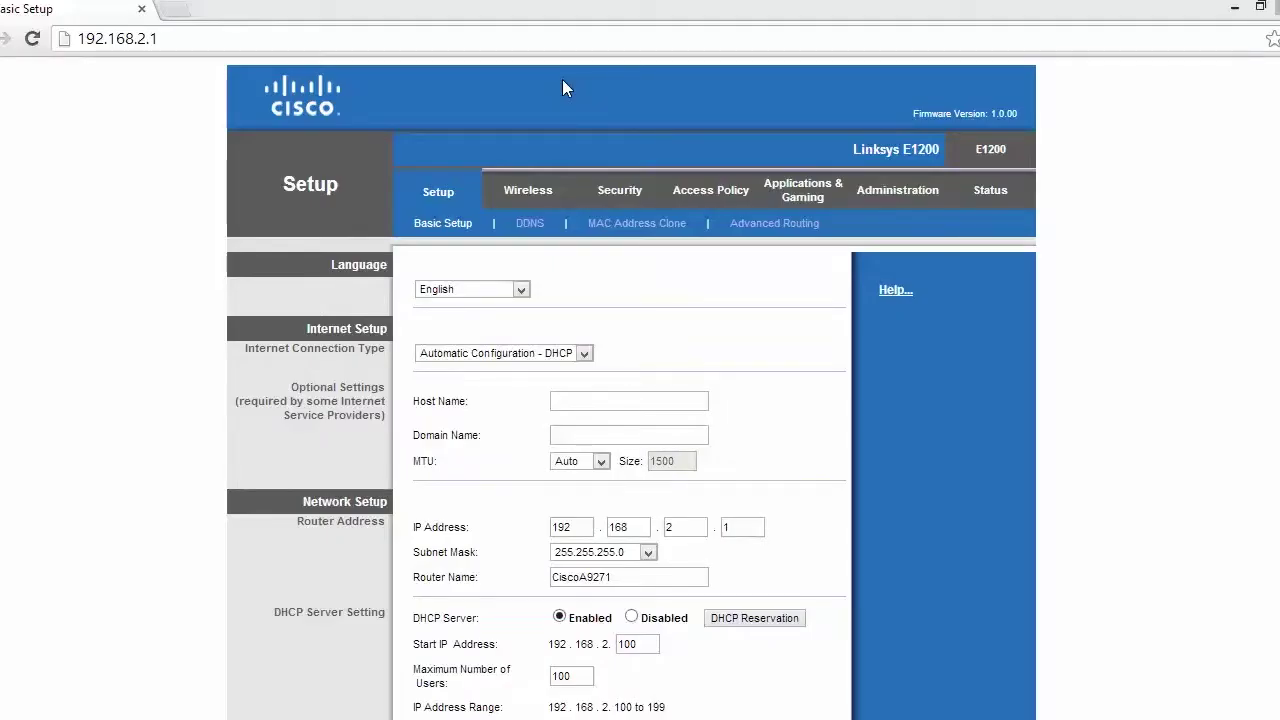
Load the router interface at 192.168.2.1 and go to the Wireless settings
{"action": "left_click", "coordinate": [155, 38]}
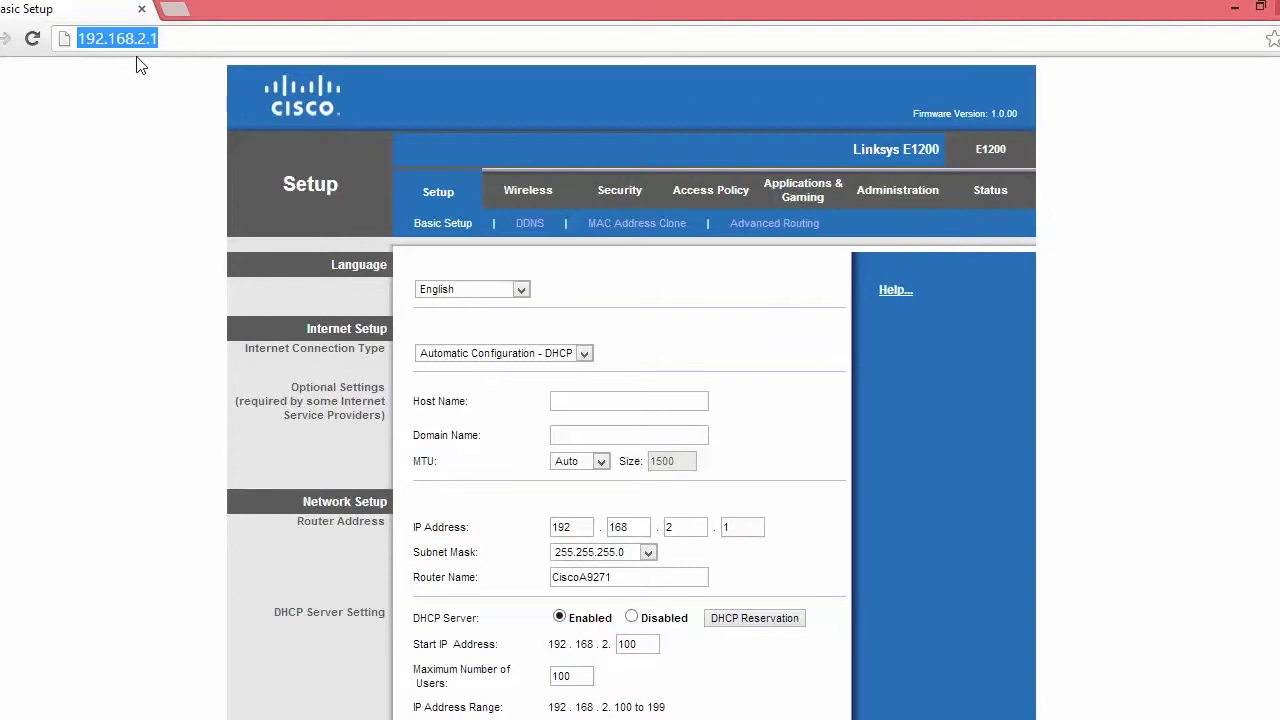
{"action": "left_click", "coordinate": [528, 197]}
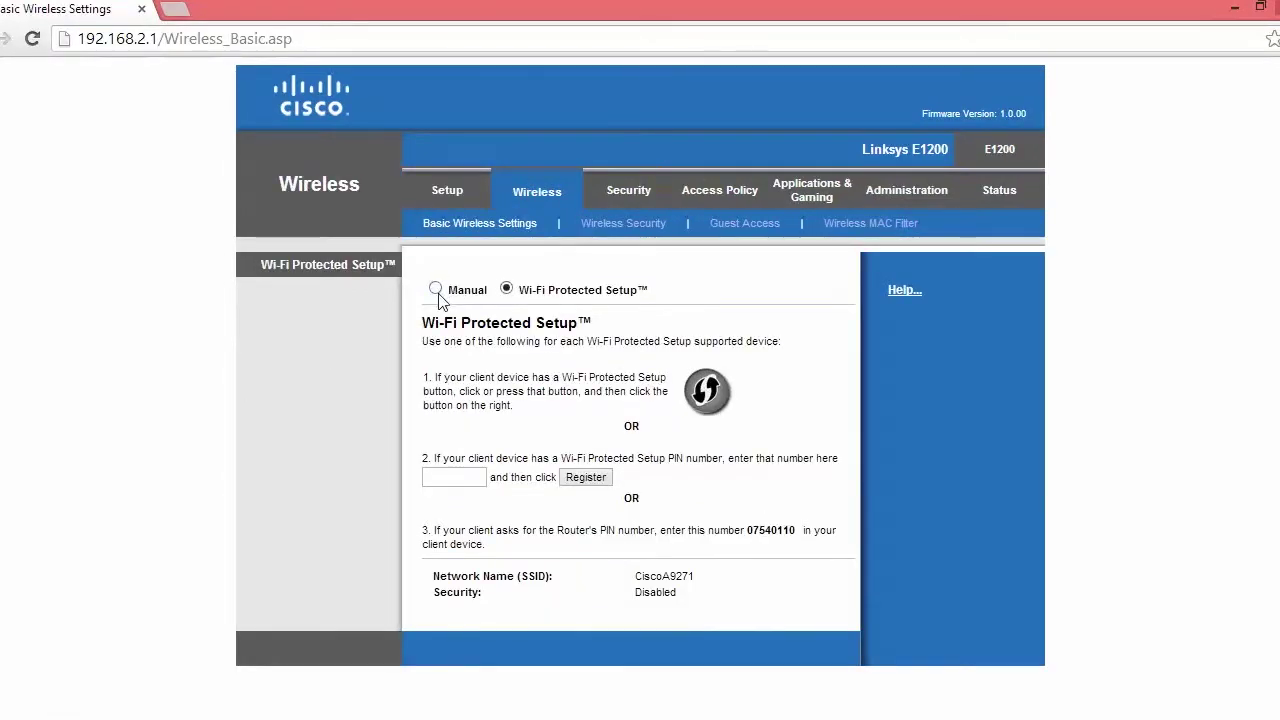
Set wireless to Manual, Wireless-B Only, SSID FTC_FIELD, channel 5, and save
{"action": "left_click", "coordinate": [436, 290]}
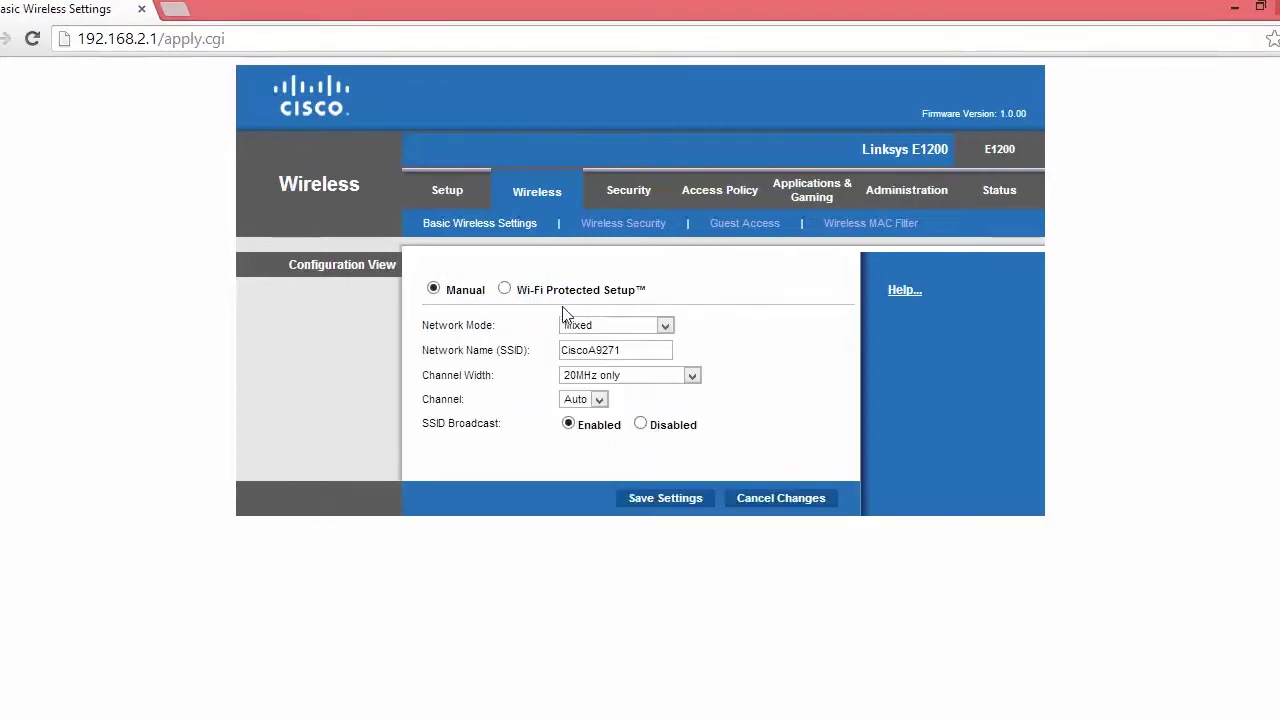
{"action": "left_click", "coordinate": [630, 326]}
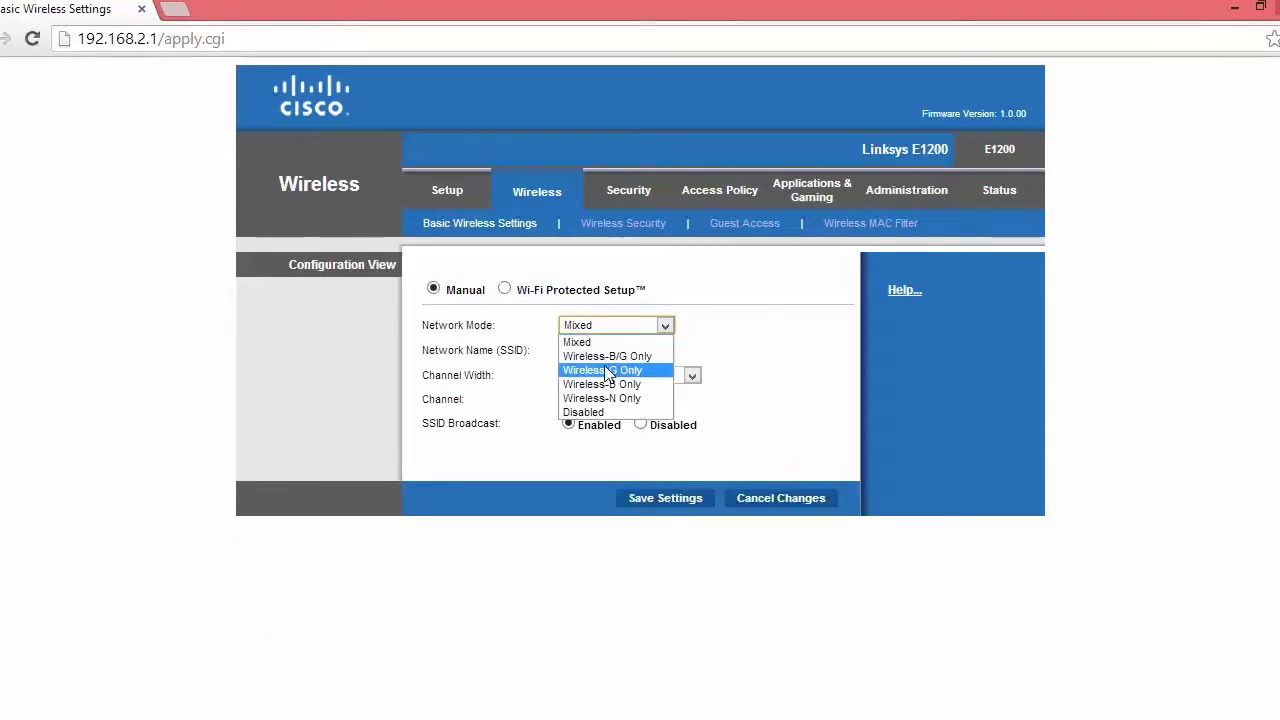
{"action": "left_click", "coordinate": [605, 384]}
{"action": "left_click", "coordinate": [630, 350]}
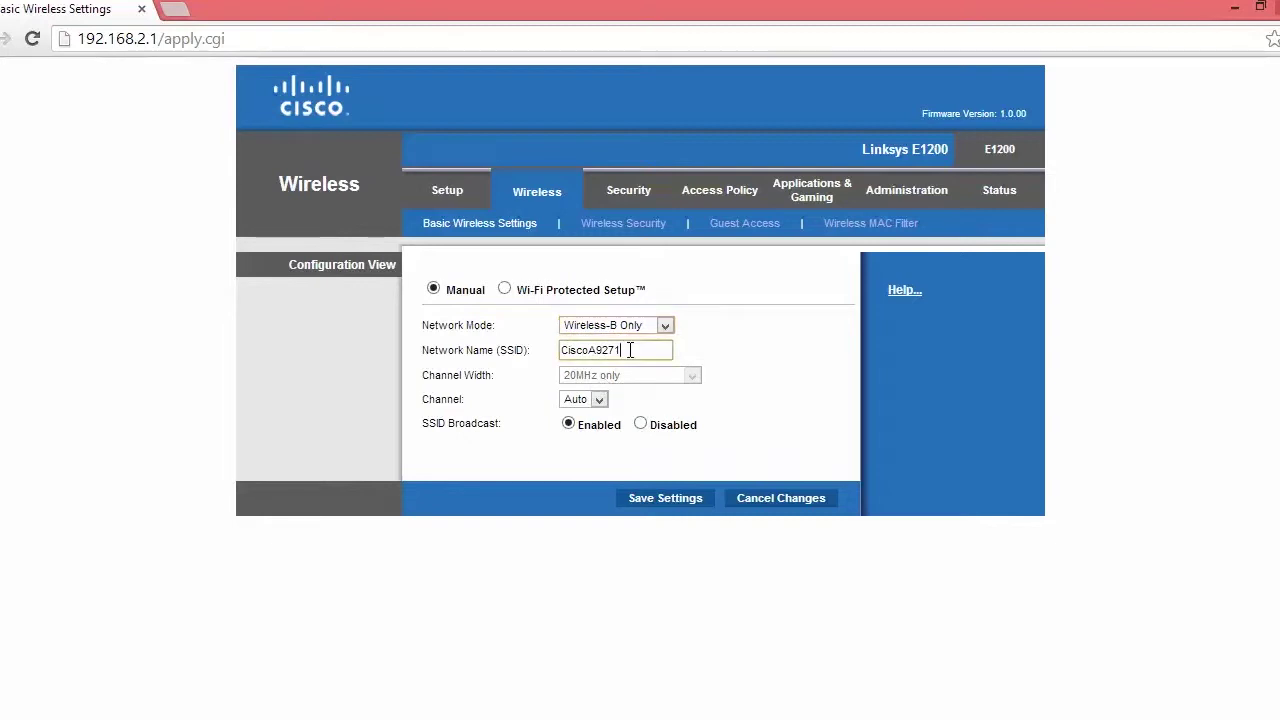
{"action": "left_click_drag", "start_coordinate": [630, 350], "coordinate": [543, 352]}
{"action": "type", "text": "FTC_FIELD"}
{"action": "left_click", "coordinate": [599, 399]}
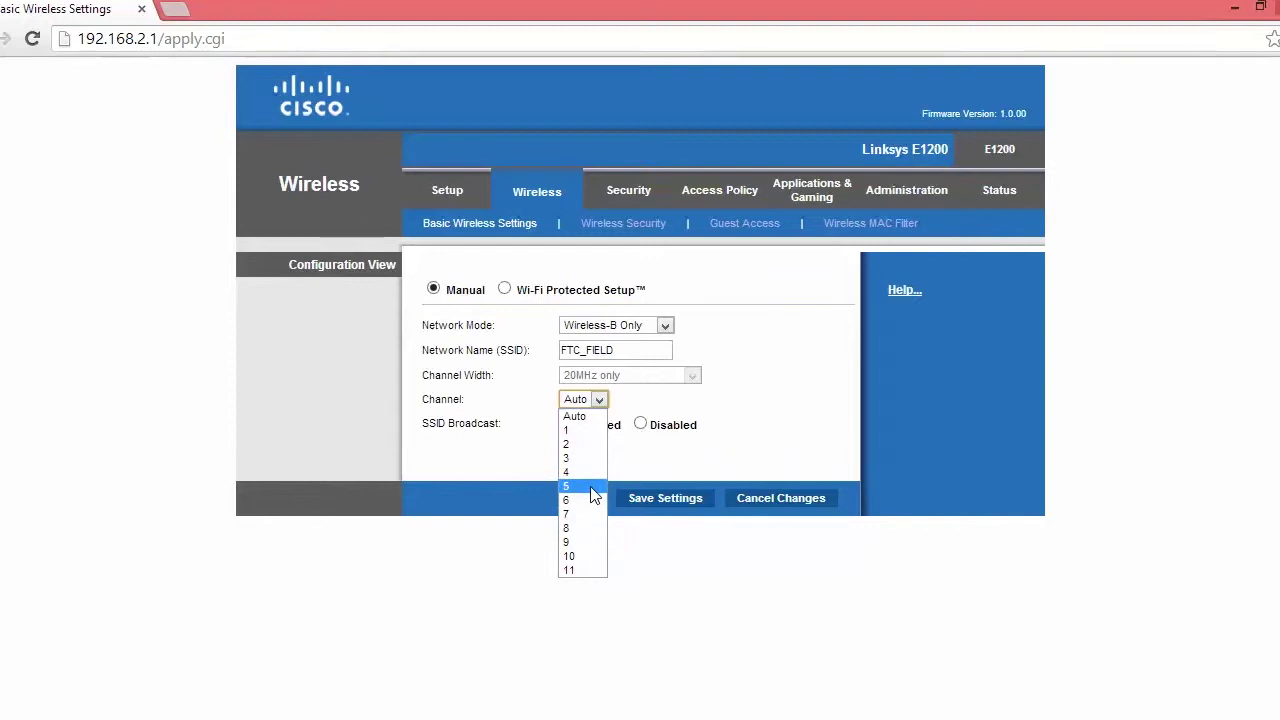
{"action": "left_click", "coordinate": [590, 487]}
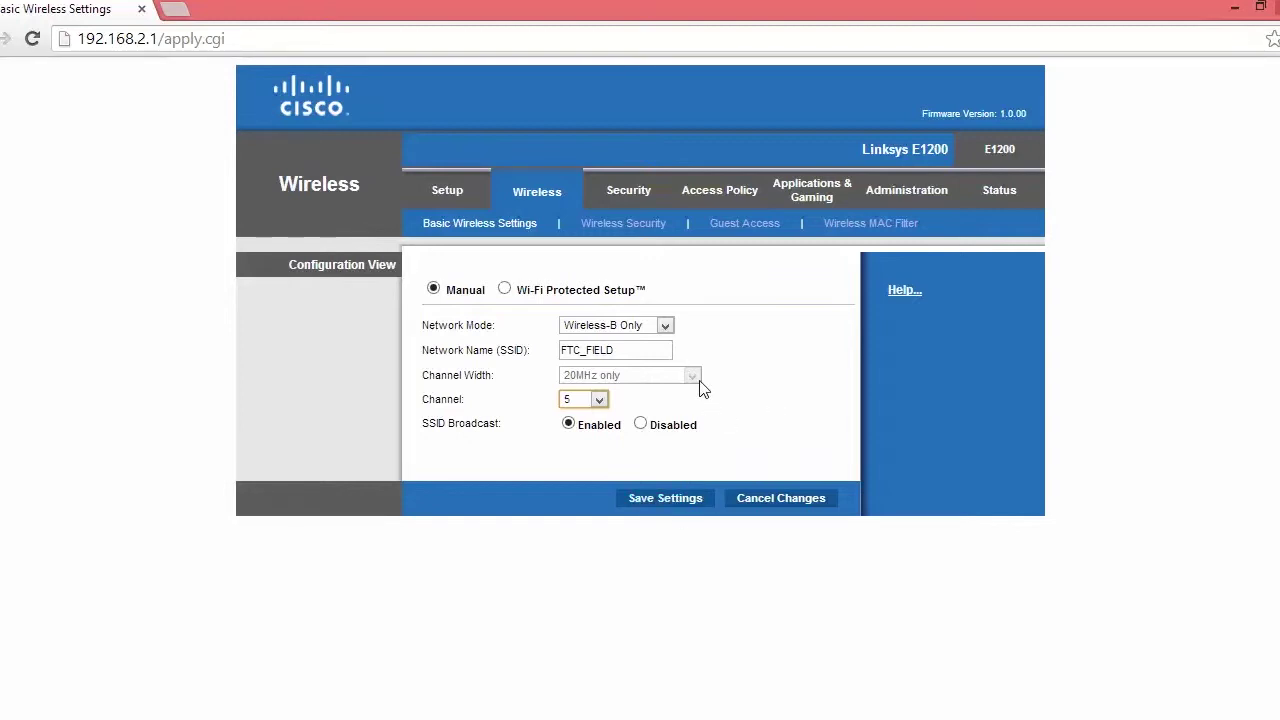
{"action": "left_click", "coordinate": [645, 500]}
{"action": "left_click", "coordinate": [643, 288]}
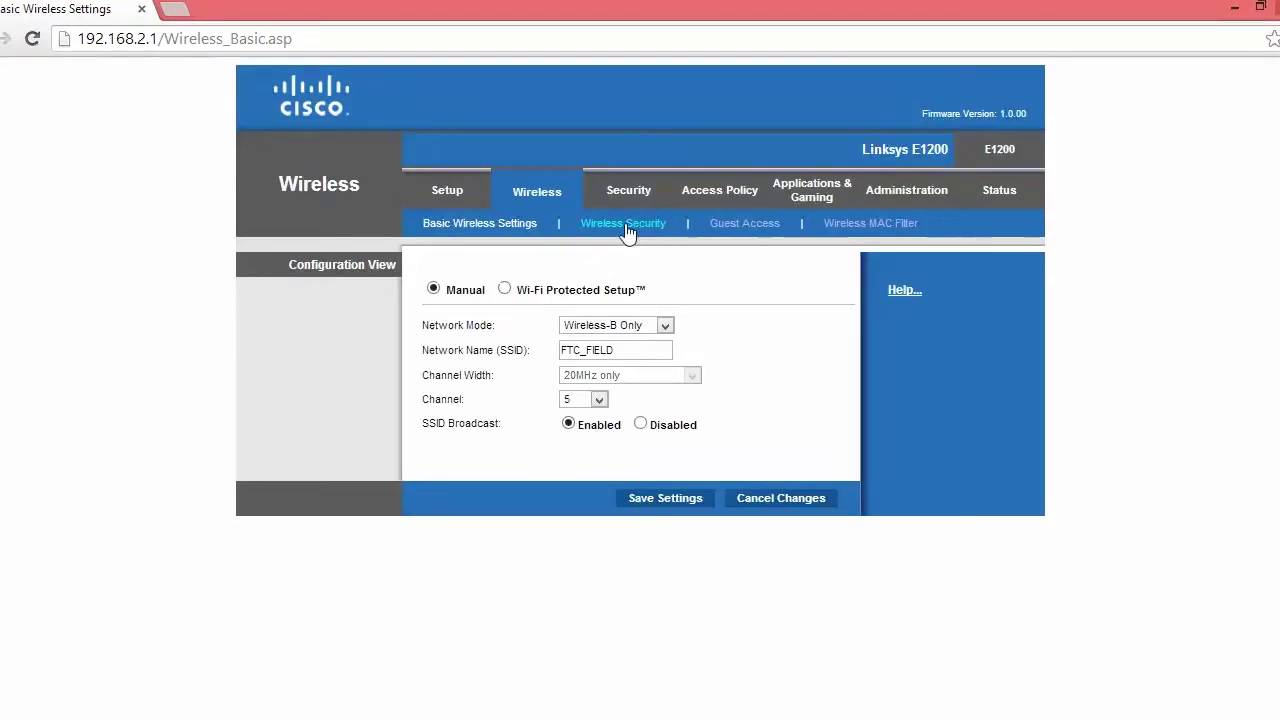
Set Wireless Security mode to WPA2 Personal, enter the passphrase, and save
{"action": "left_click", "coordinate": [625, 225]}
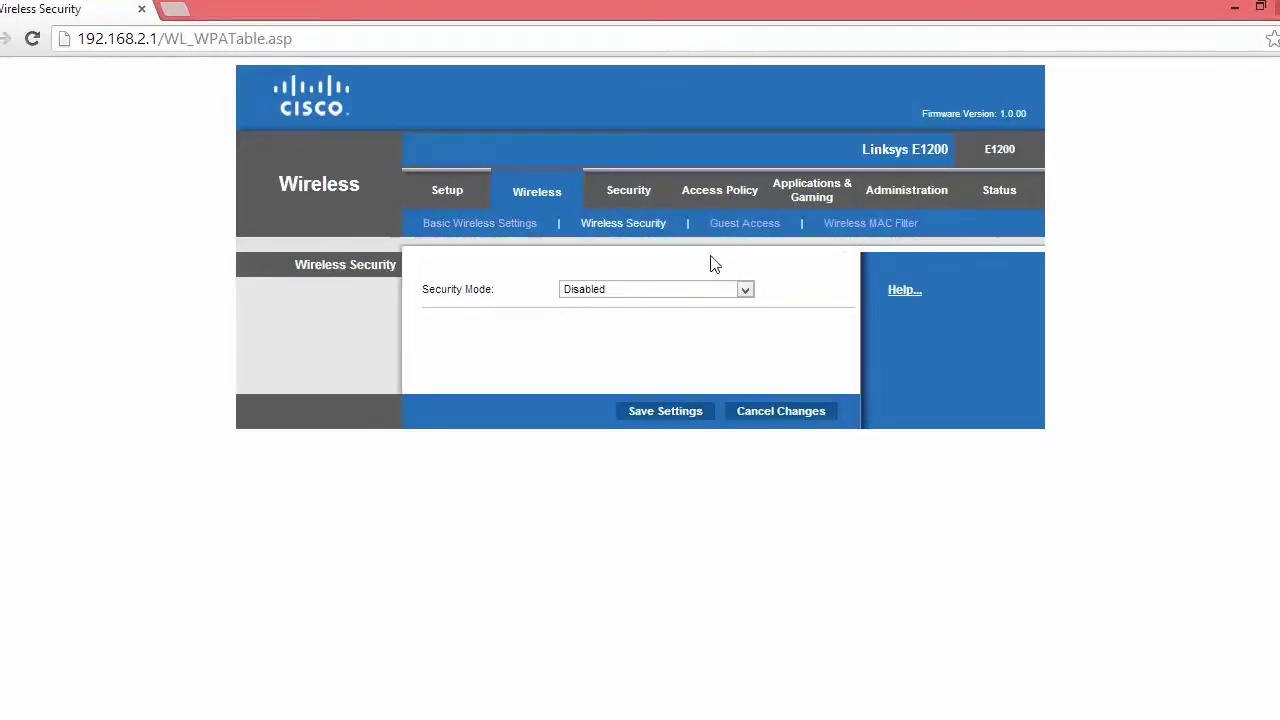
{"action": "left_click", "coordinate": [640, 292]}
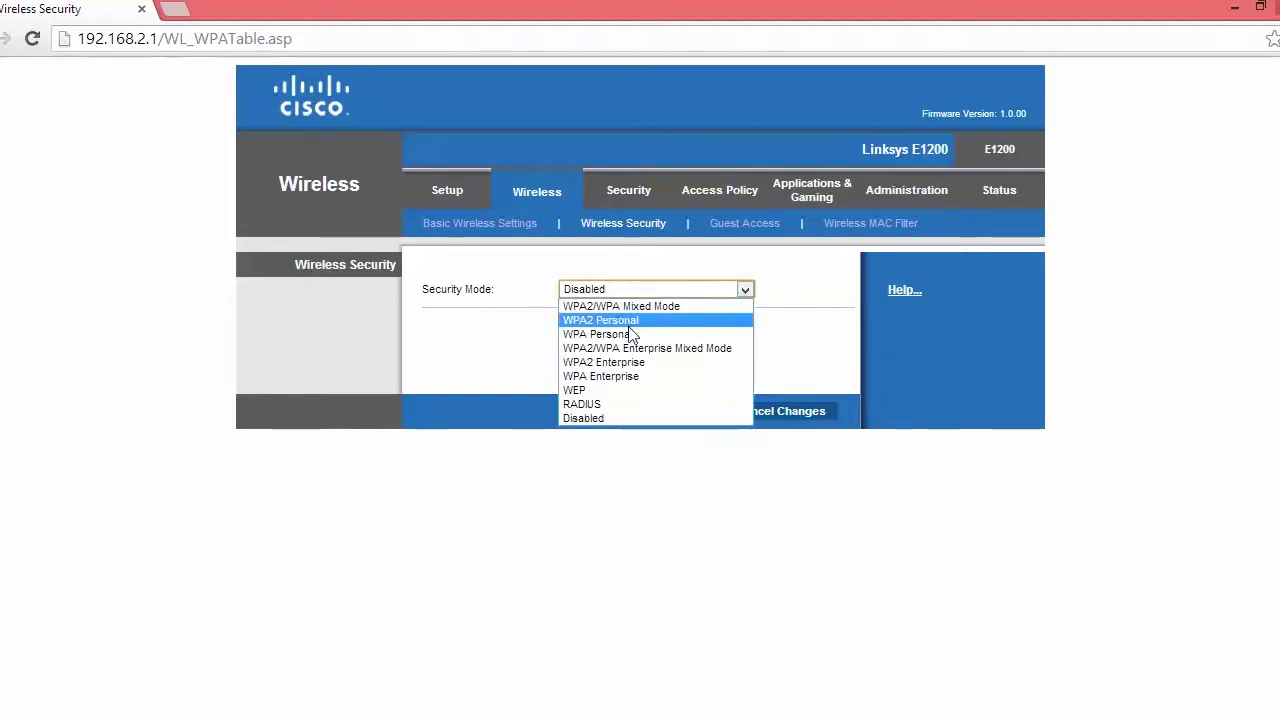
{"action": "left_click", "coordinate": [632, 322]}
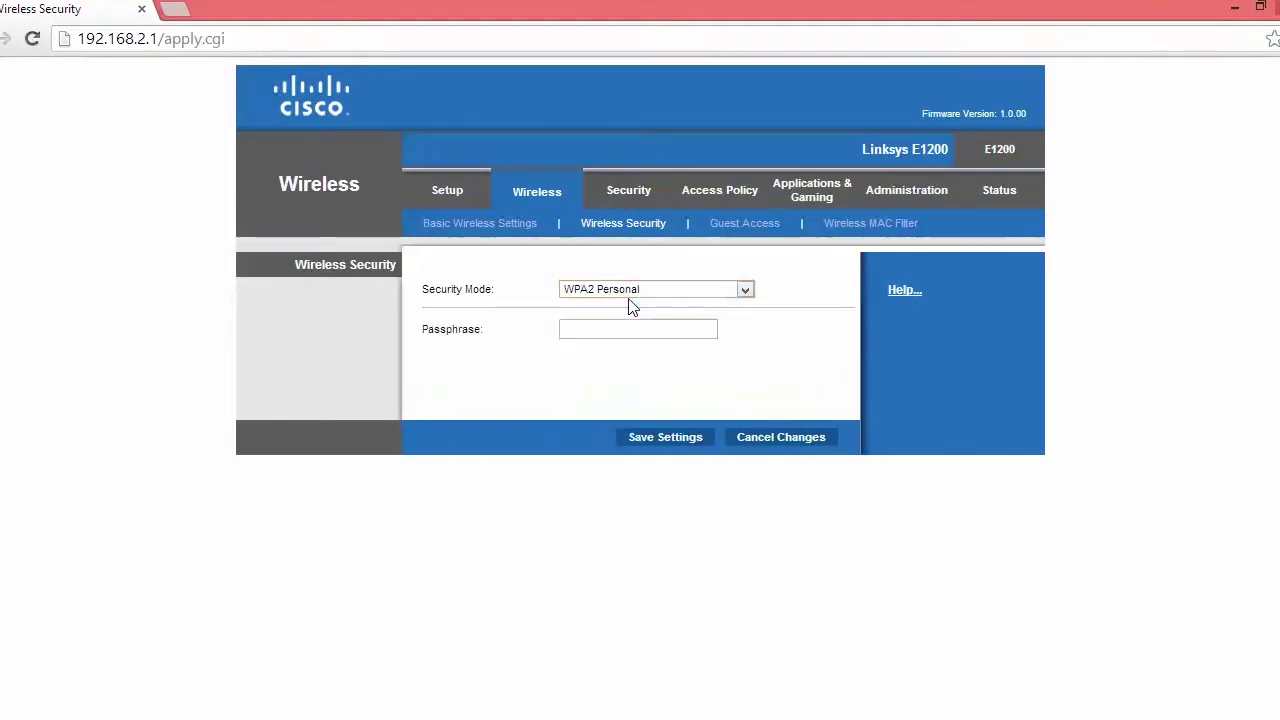
{"action": "left_click", "coordinate": [612, 327]}
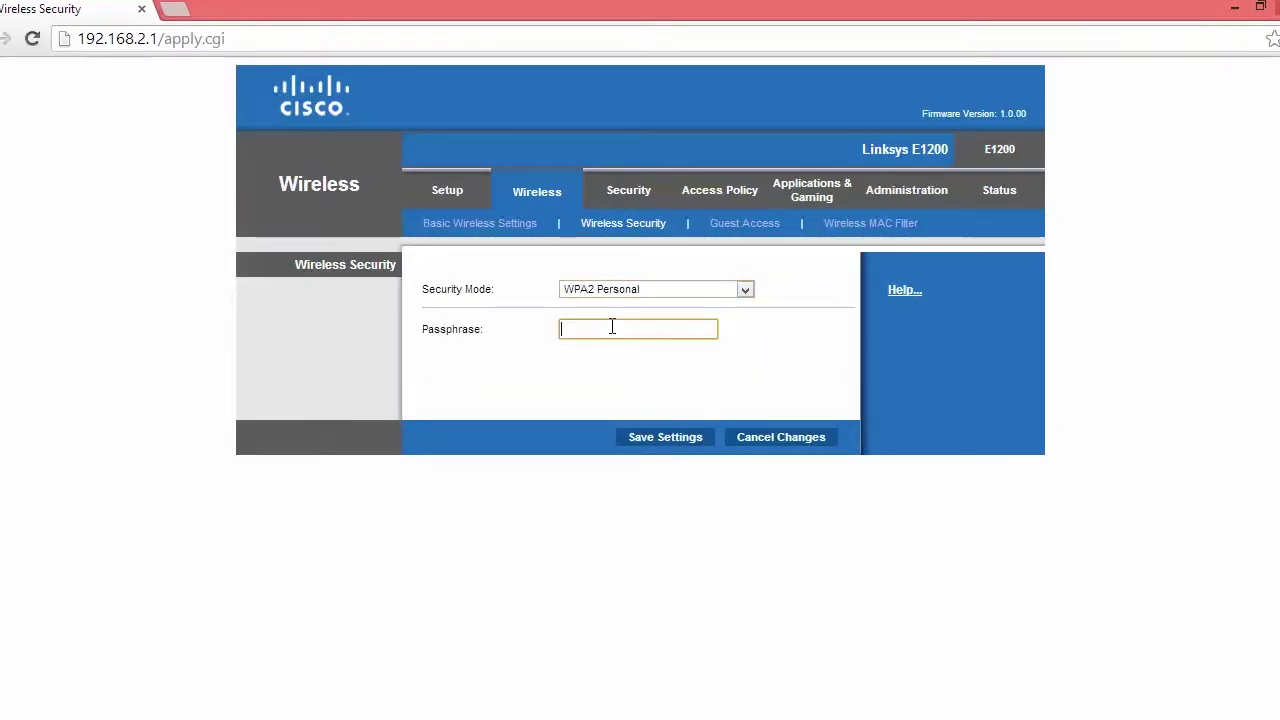
{"action": "type", "text": "password"}
{"action": "left_click", "coordinate": [660, 437]}
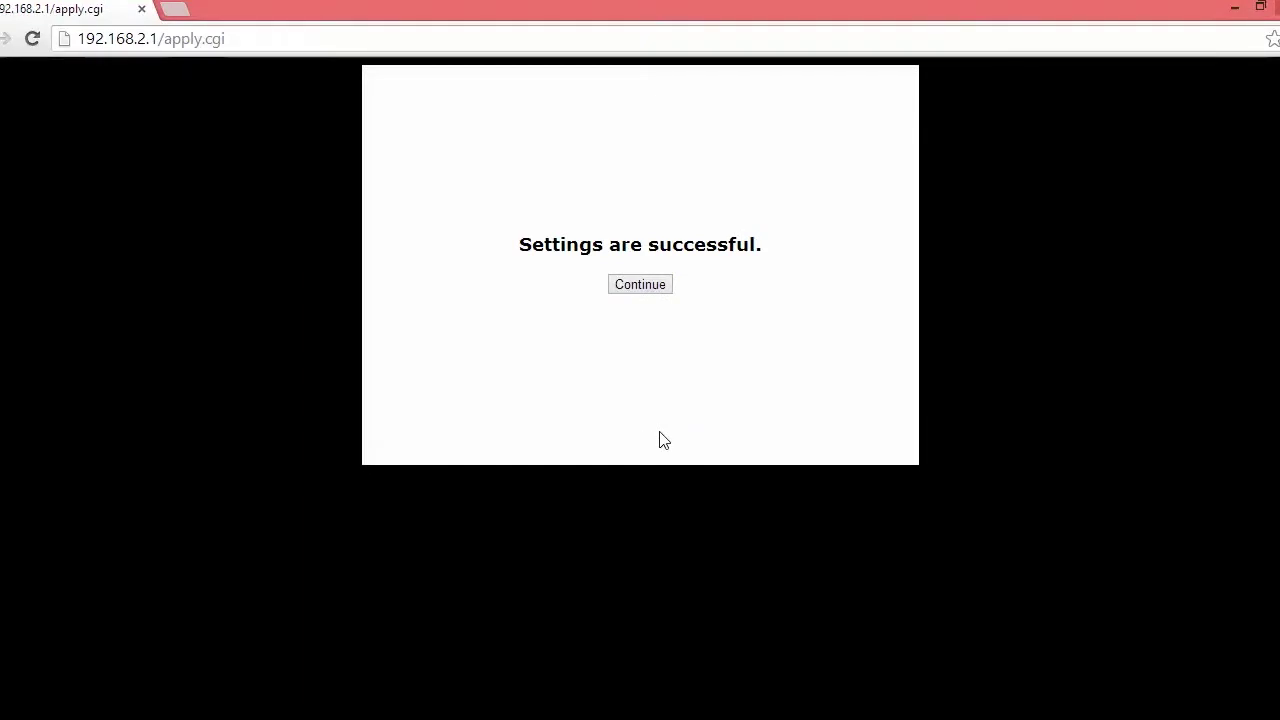
{"action": "left_click", "coordinate": [643, 288]}
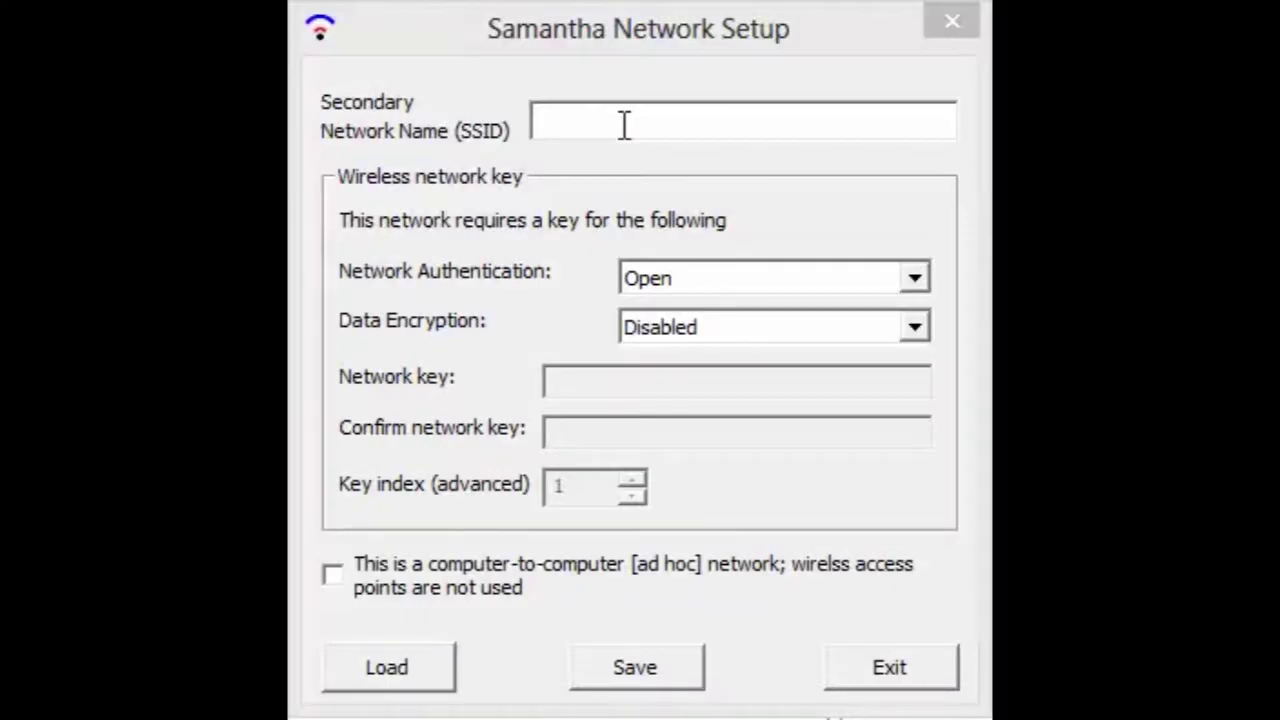
Enter SSID FTC_FIELD, choose WPA2-PSK authentication, and type the network key in both key fields
{"action": "left_click", "coordinate": [511, 36]}
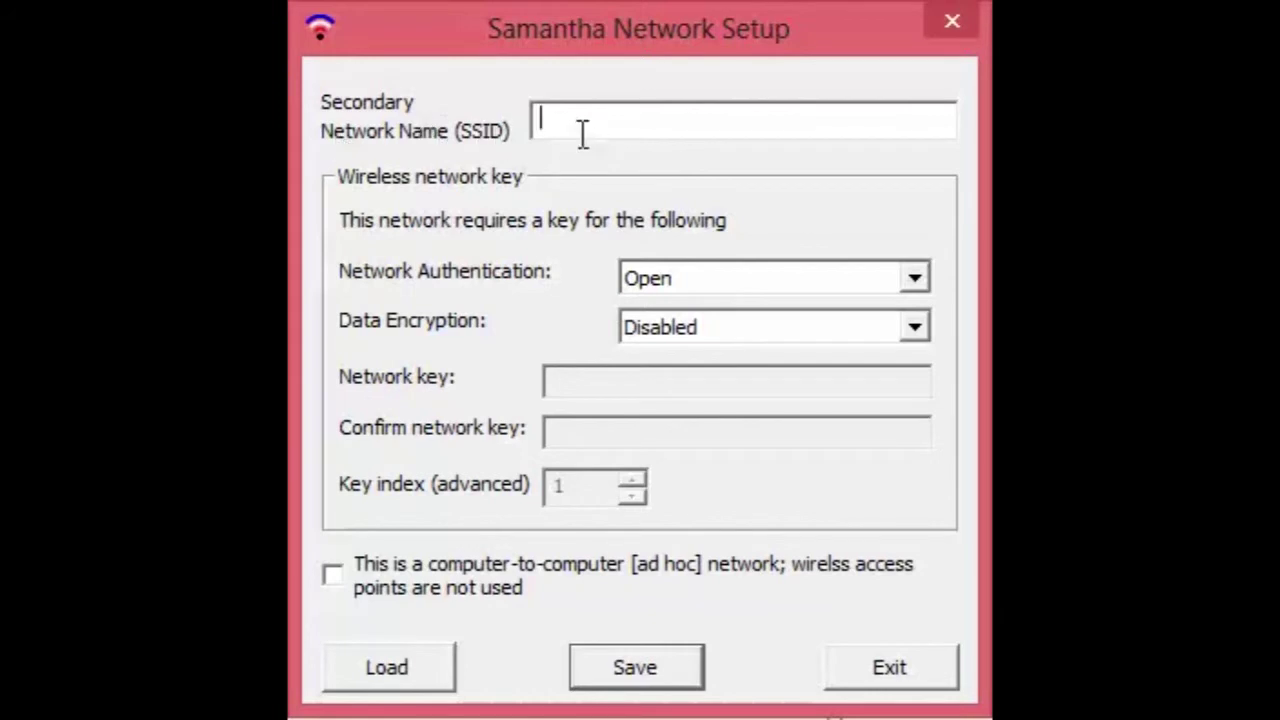
{"action": "type", "text": "FTC_FIELD"}
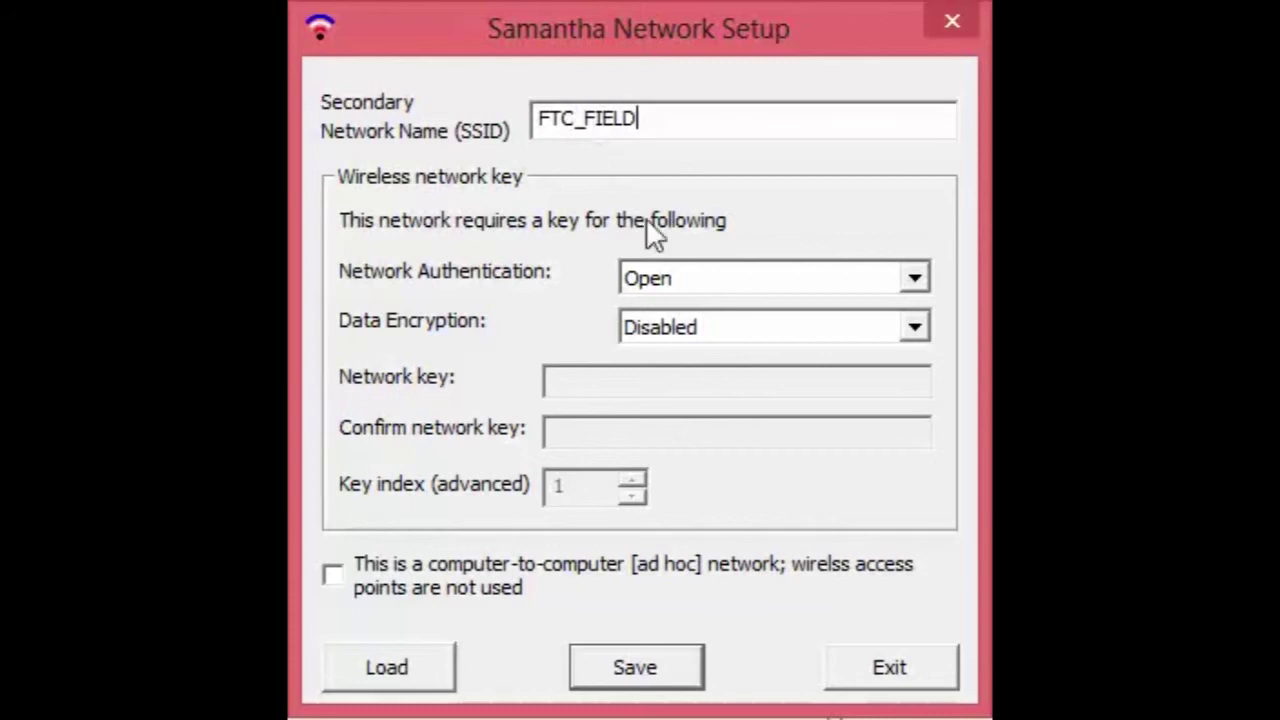
{"action": "left_click", "coordinate": [685, 280]}
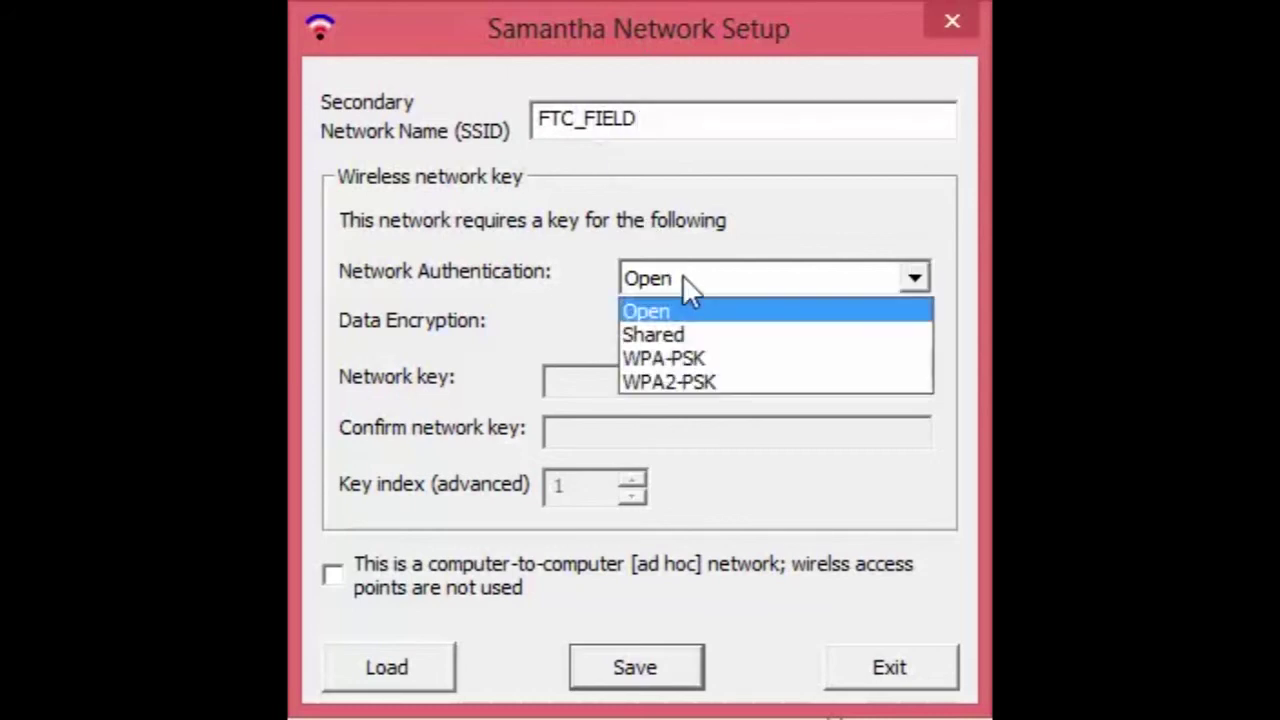
{"action": "left_click", "coordinate": [675, 384]}
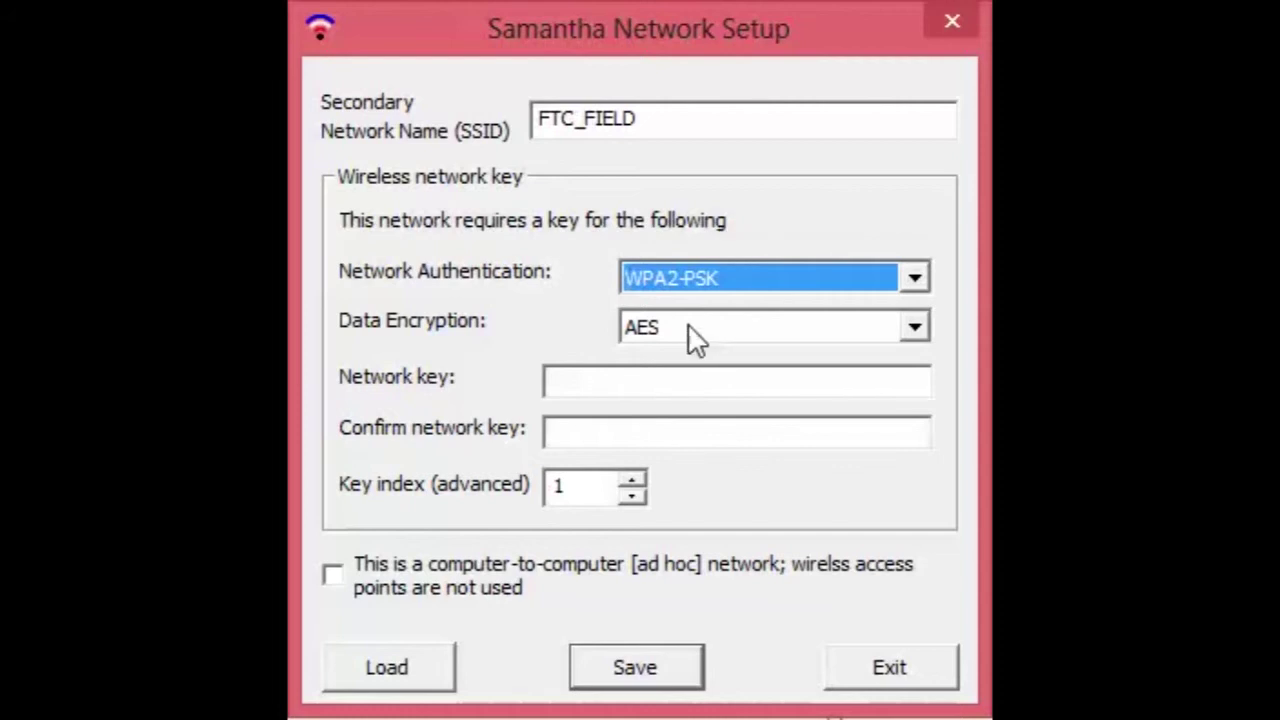
{"action": "left_click", "coordinate": [598, 376]}
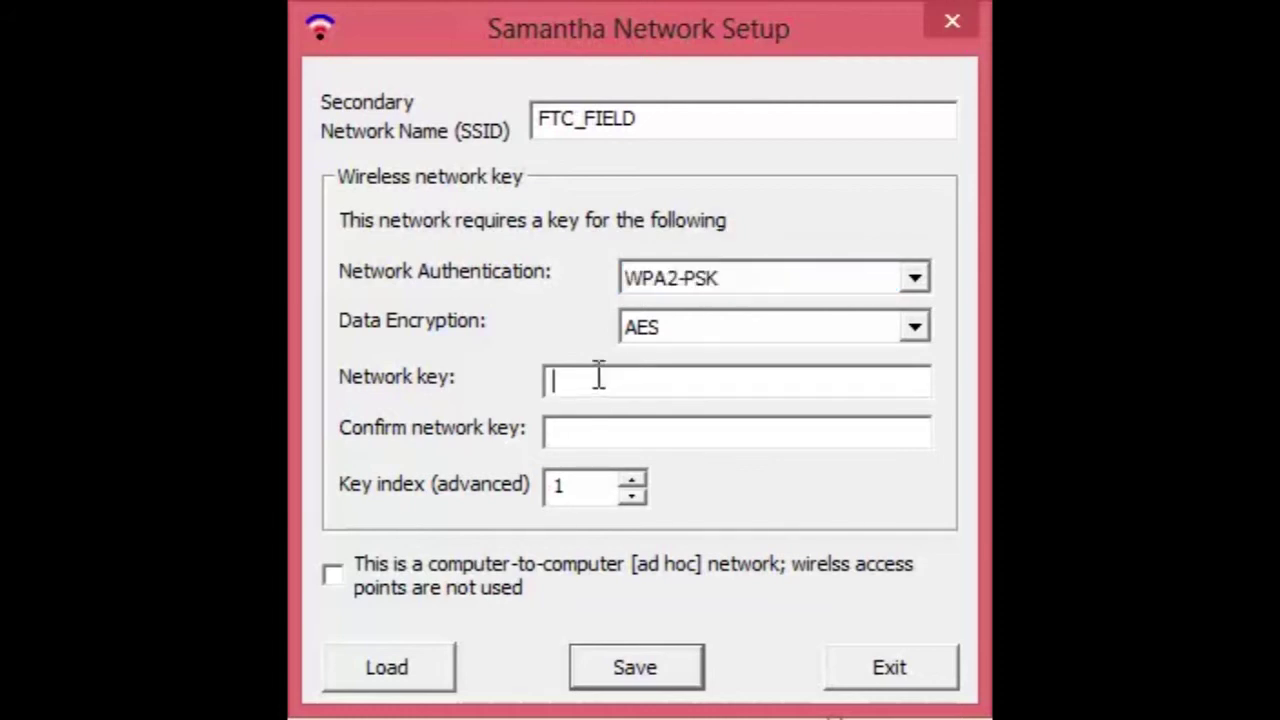
{"action": "type", "text": "password"}
{"action": "left_click", "coordinate": [609, 434]}
{"action": "type", "text": "password"}
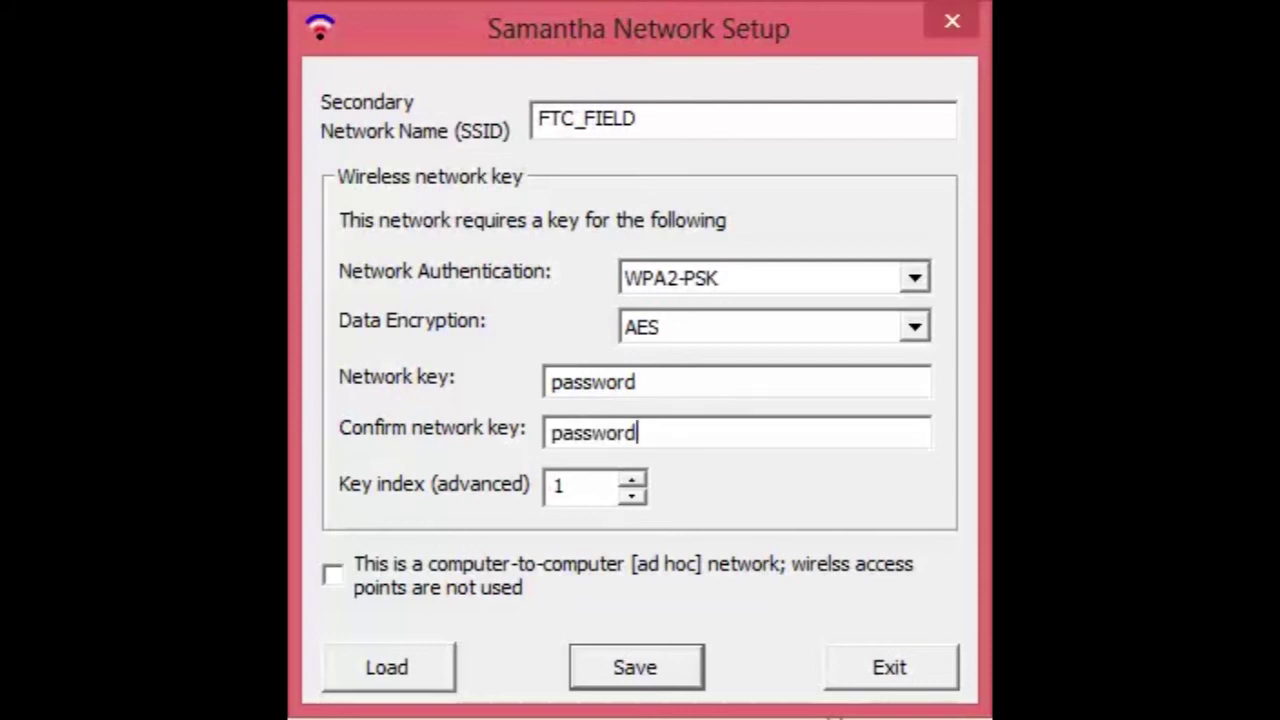
Save the configuration, accepting the 32-byte PSK conversion and dismissing the no-flash-drive message
{"action": "left_click", "coordinate": [603, 672]}
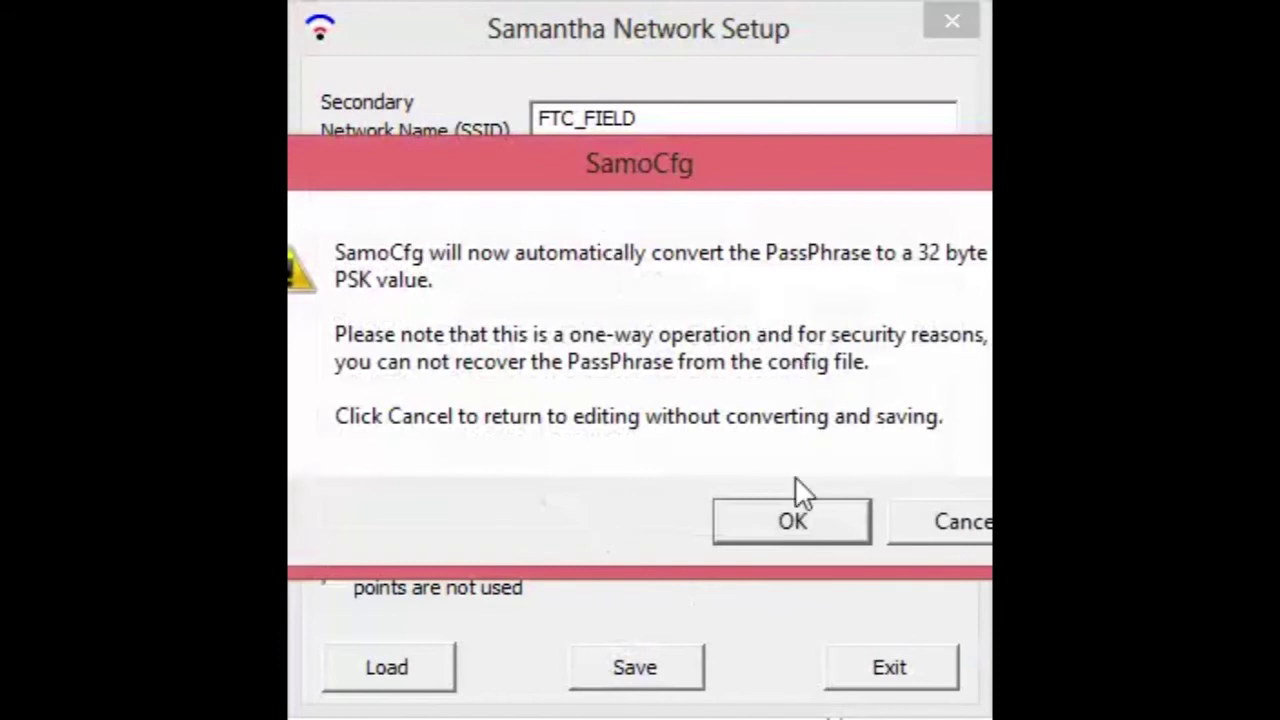
{"action": "left_click", "coordinate": [793, 517]}
{"action": "left_click", "coordinate": [811, 462]}
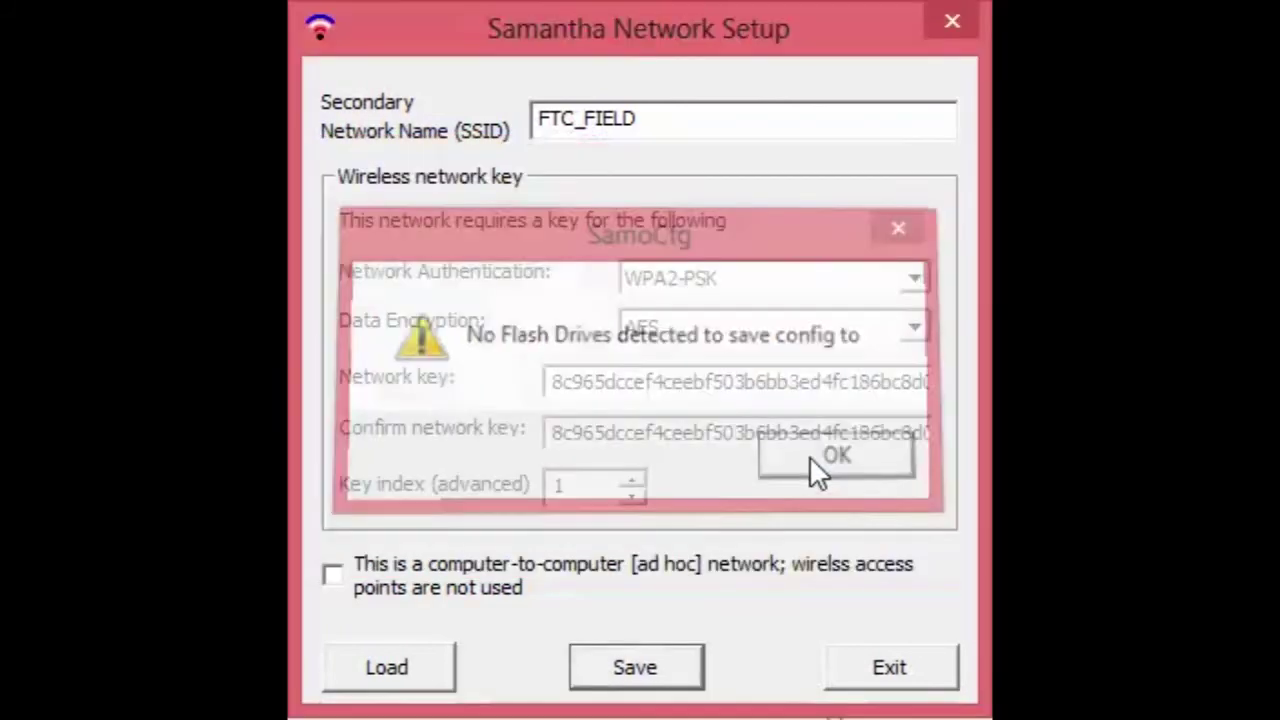